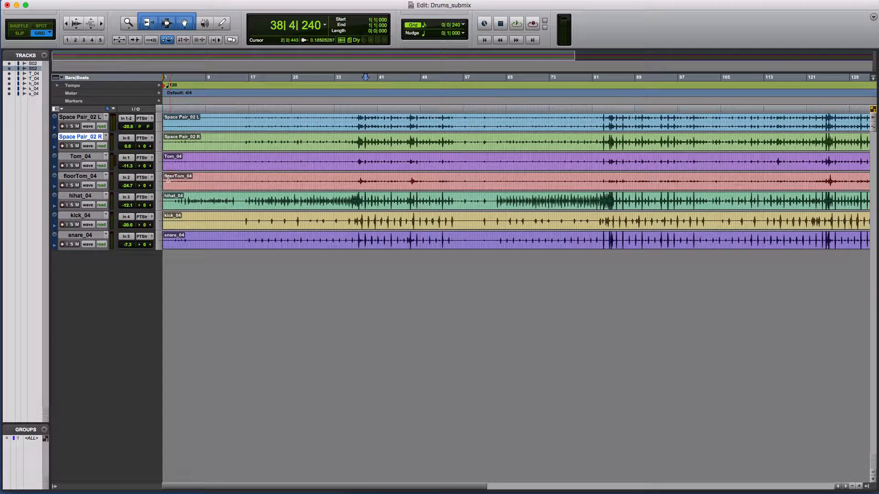
Switch to Finder, open the Drums_submix folder on the Untitled drive and expand its Audio Files and Video Files subfolders.
{"action": "key", "text": "ctrl+Up"}
{"action": "left_click", "coordinate": [825, 385]}
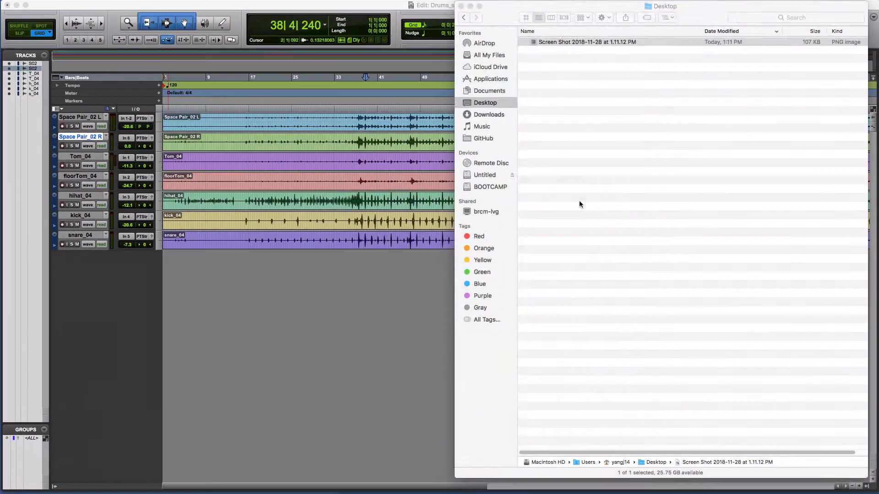
{"action": "left_click", "coordinate": [478, 179]}
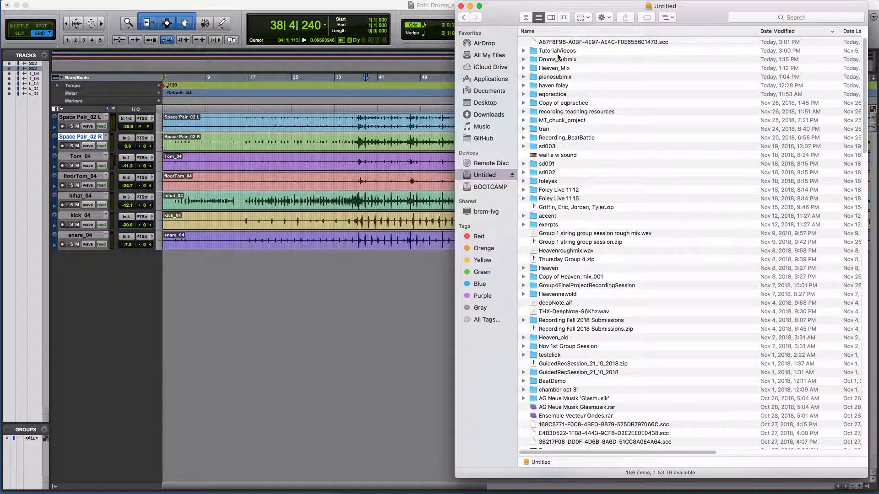
{"action": "double_click", "coordinate": [557, 59]}
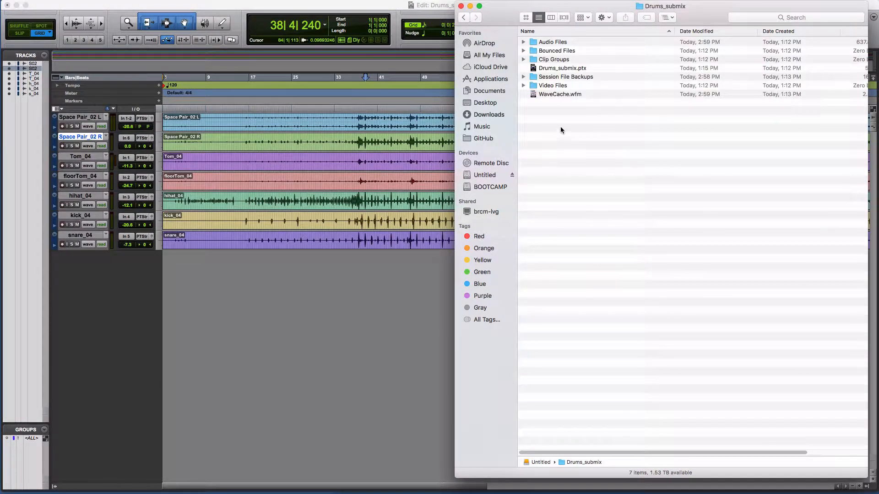
{"action": "left_click", "coordinate": [524, 42]}
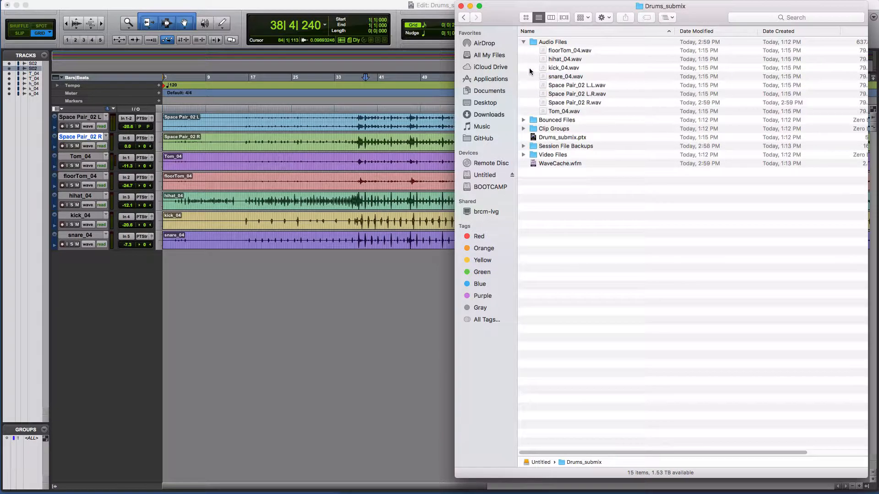
{"action": "left_click", "coordinate": [523, 155]}
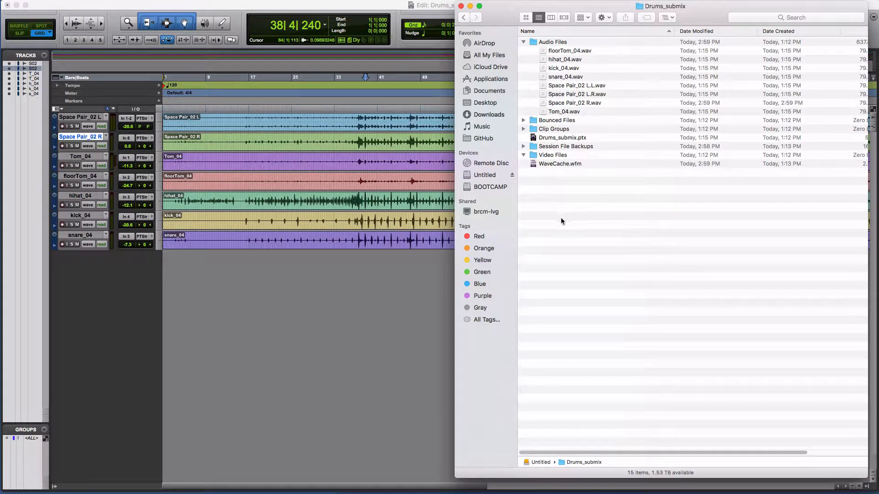
Switch back to Pro Tools and bring the Drums_submix Mix window to the front.
{"action": "left_click", "coordinate": [291, 354]}
{"action": "key", "text": "ctrl+Up"}
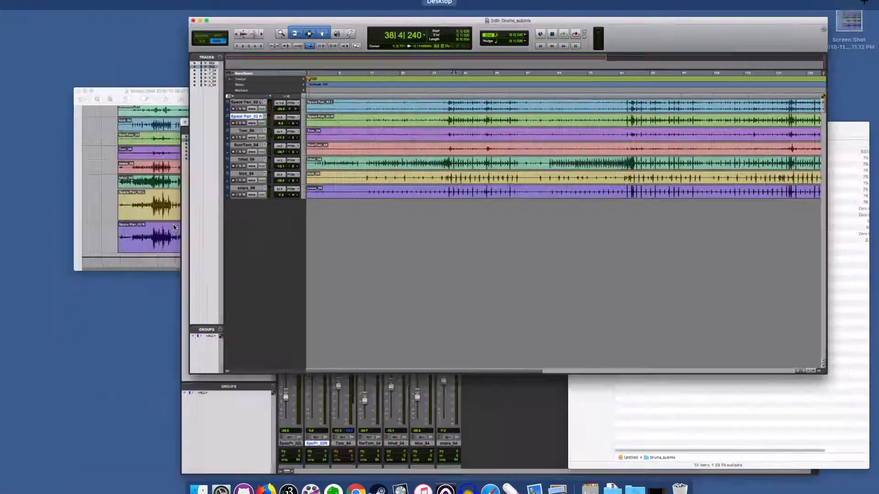
{"action": "left_click", "coordinate": [467, 226]}
{"action": "key", "text": "ctrl+Up"}
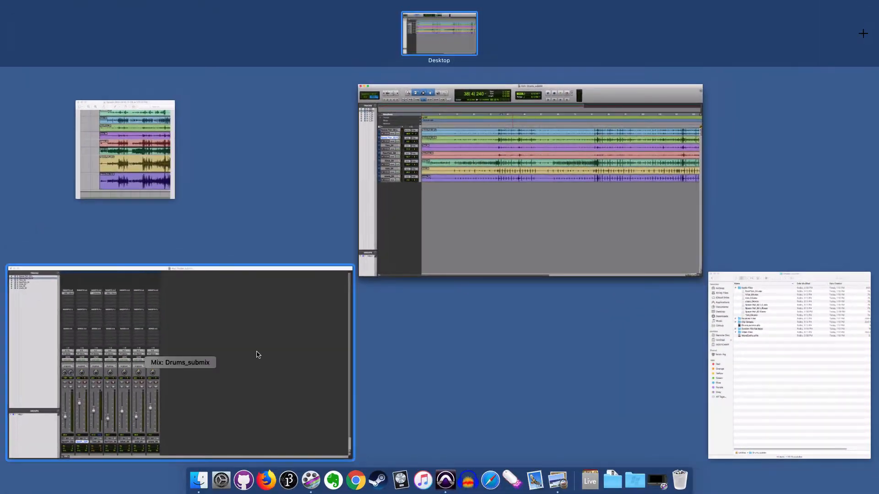
{"action": "left_click", "coordinate": [257, 354]}
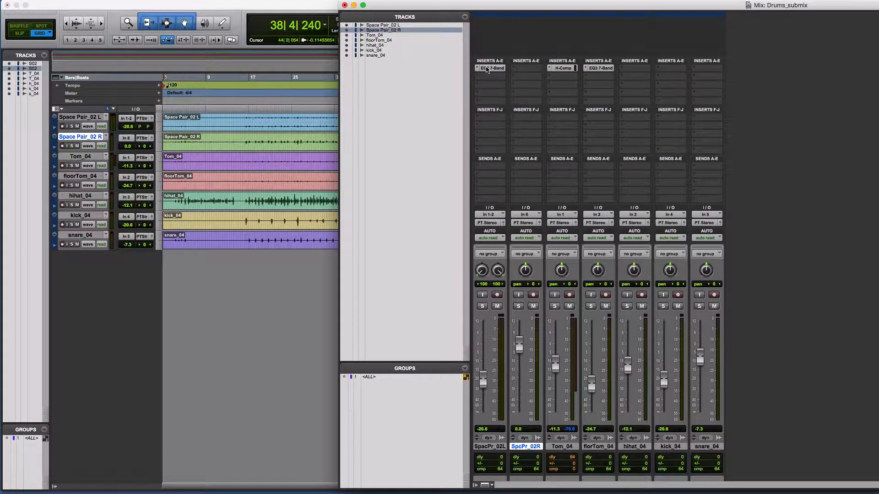
In the EQ3 7-Band on Space Pair_02 L, set HMF gain to 18.0 dB, MF gain to -8.6 dB and MF frequency to 133 Hz.
{"action": "left_click", "coordinate": [487, 69]}
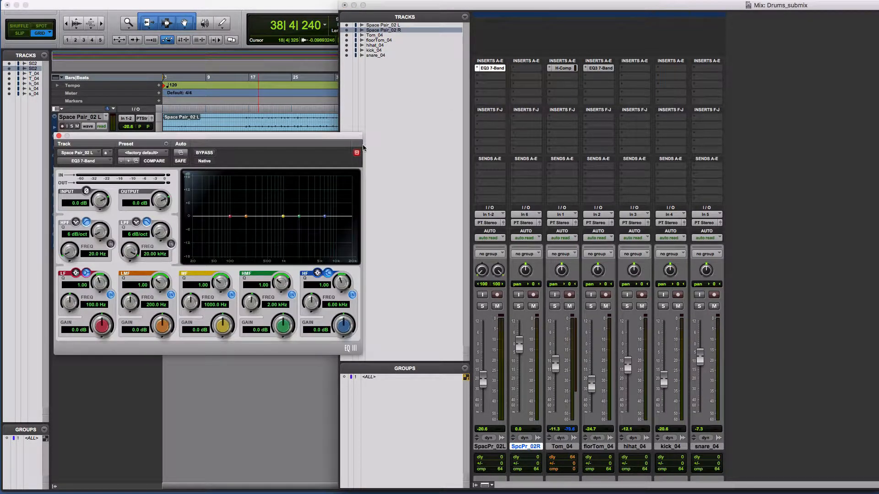
{"action": "left_click_drag", "start_coordinate": [290, 137], "coordinate": [415, 108]}
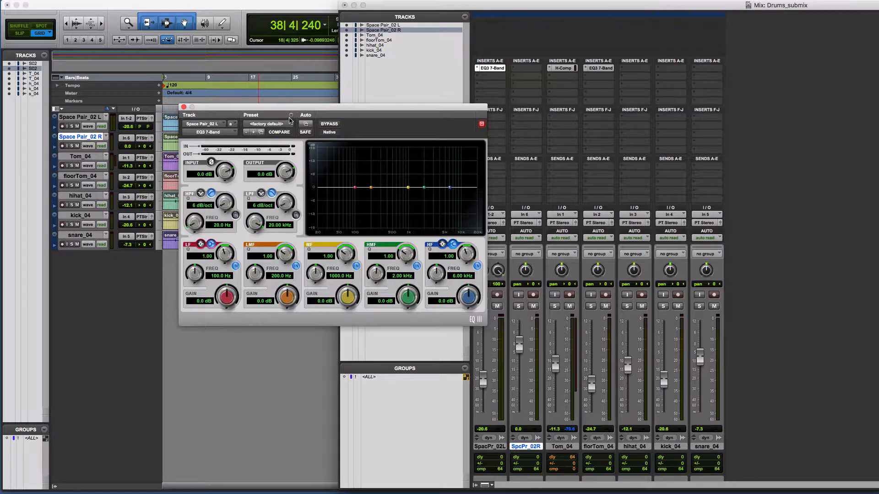
{"action": "left_click", "coordinate": [292, 116]}
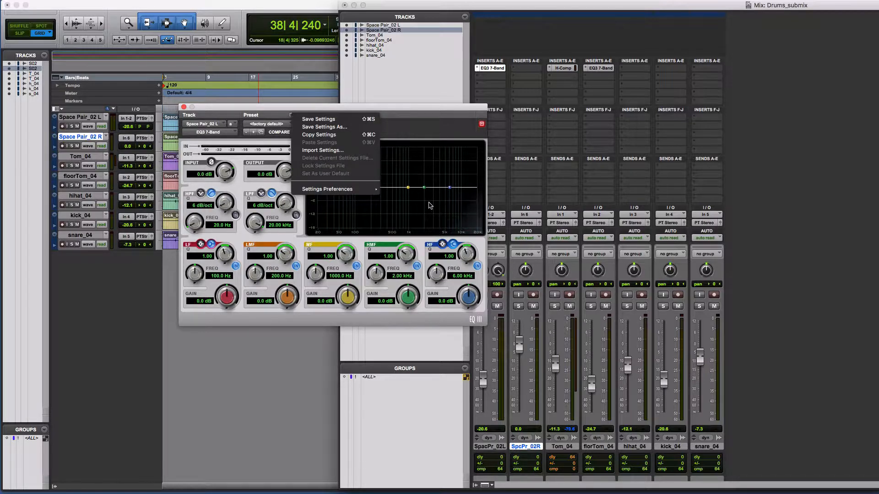
{"action": "left_click", "coordinate": [414, 189]}
{"action": "left_click_drag", "start_coordinate": [403, 305], "coordinate": [399, 261]}
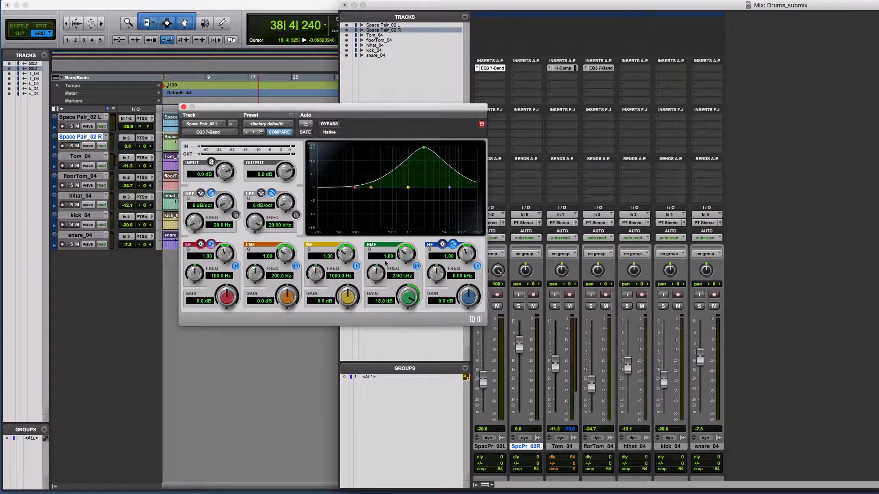
{"action": "left_click_drag", "start_coordinate": [346, 291], "coordinate": [346, 315]}
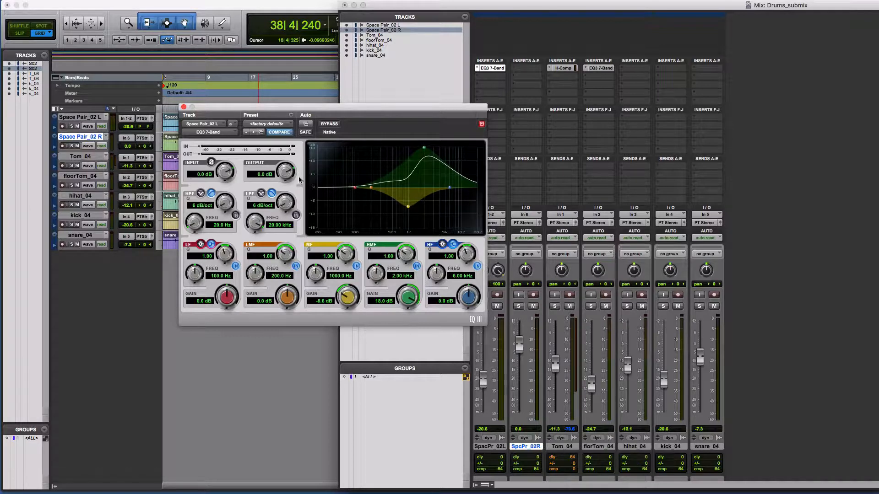
{"action": "left_click_drag", "start_coordinate": [314, 274], "coordinate": [310, 315]}
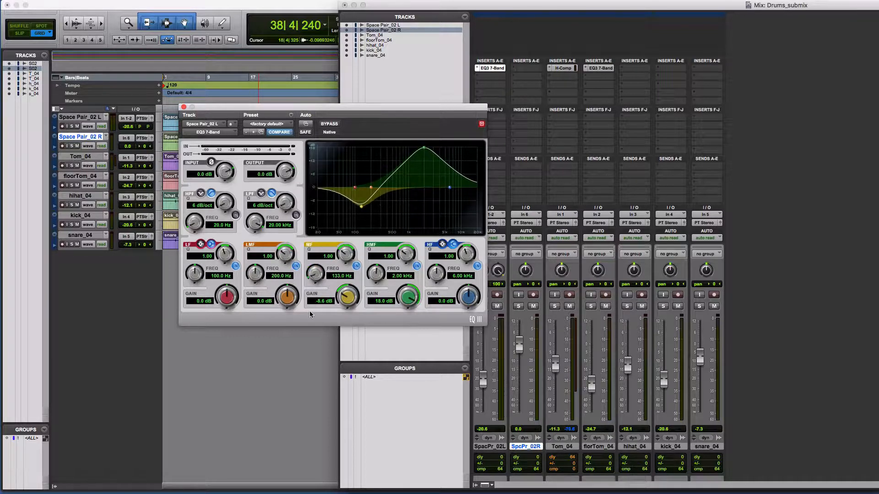
Try to save the EQ settings as eq5 in the Drums_submix folder on the Untitled drive.
{"action": "left_click", "coordinate": [290, 115]}
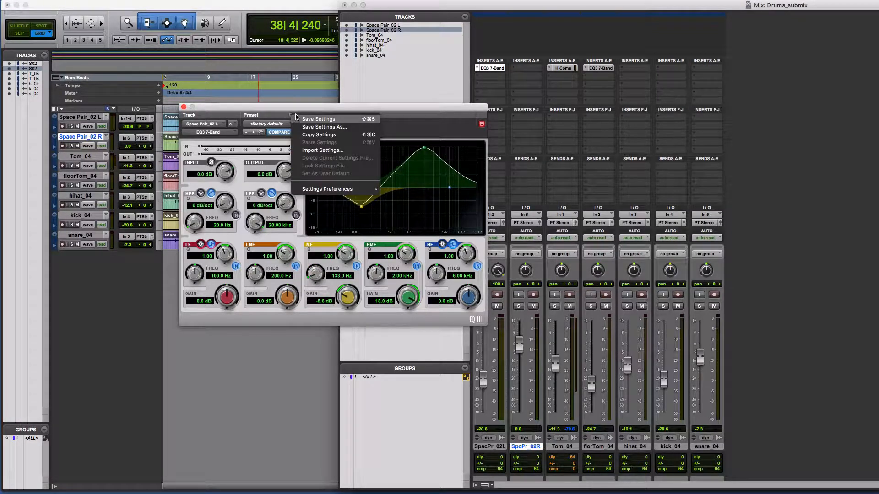
{"action": "left_click", "coordinate": [315, 119]}
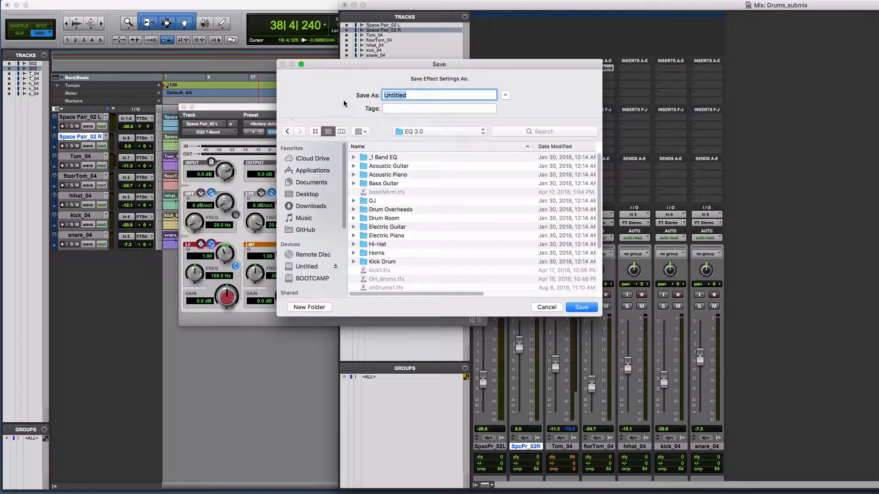
{"action": "type", "text": "eq5"}
{"action": "left_click", "coordinate": [430, 132]}
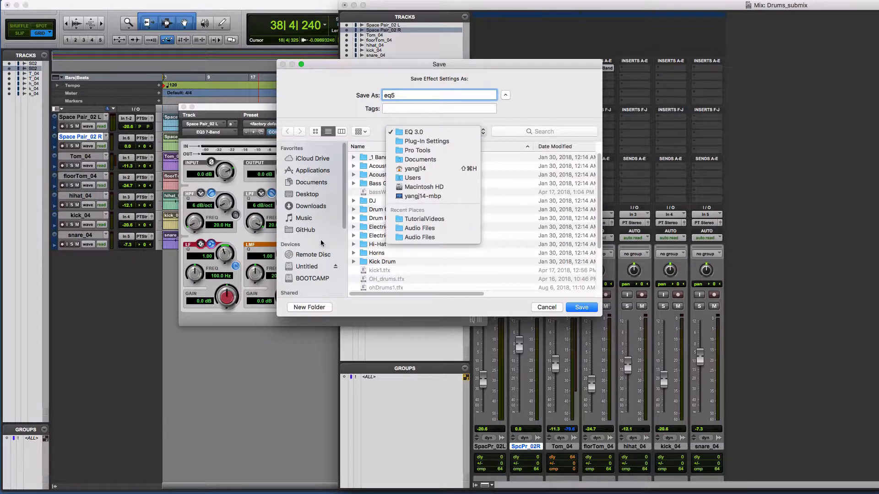
{"action": "left_click", "coordinate": [312, 269]}
{"action": "left_click", "coordinate": [314, 267]}
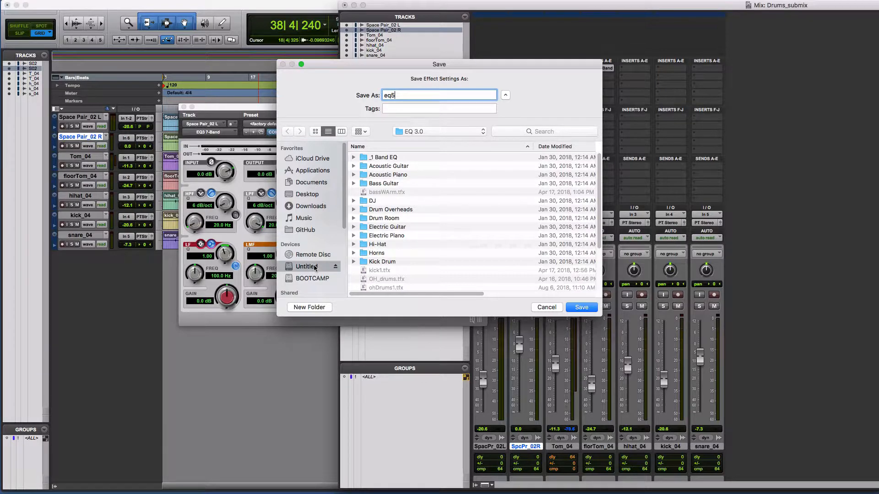
{"action": "left_click", "coordinate": [553, 148]}
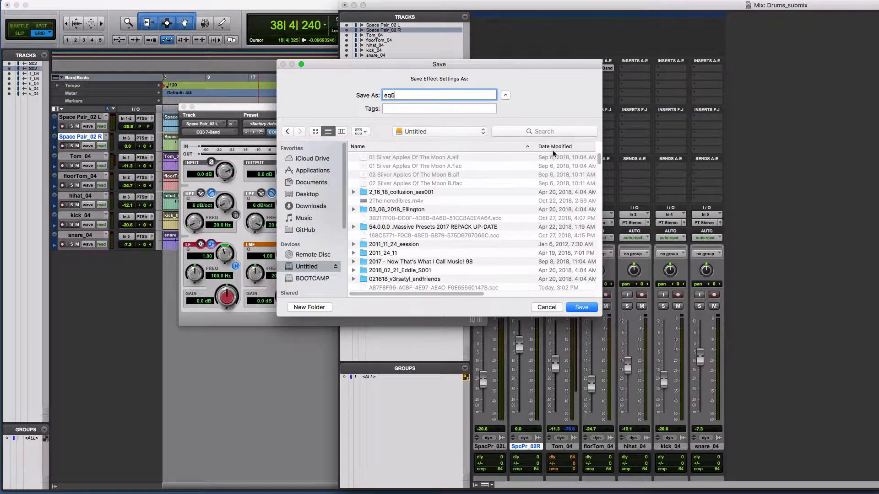
{"action": "double_click", "coordinate": [397, 166]}
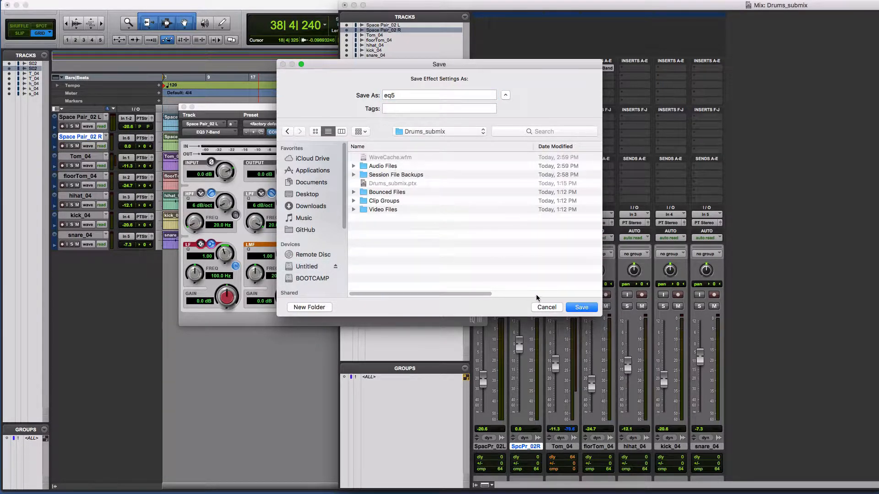
{"action": "left_click", "coordinate": [577, 310]}
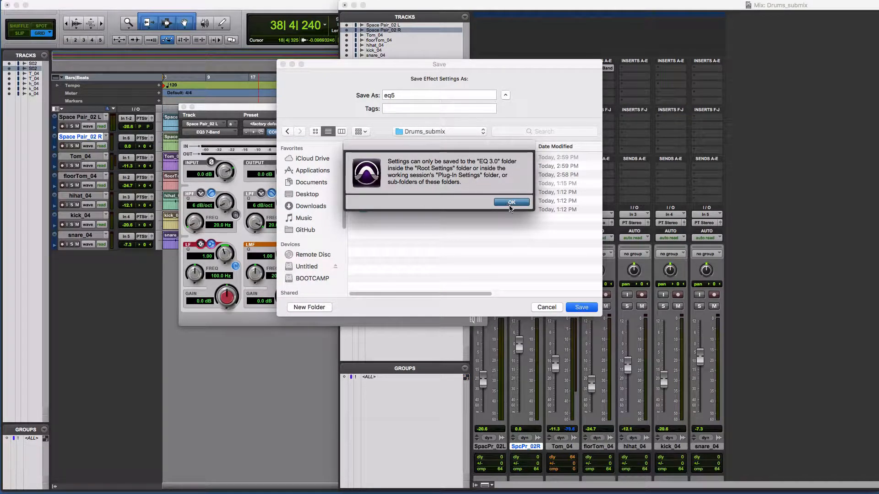
{"action": "left_click", "coordinate": [510, 202]}
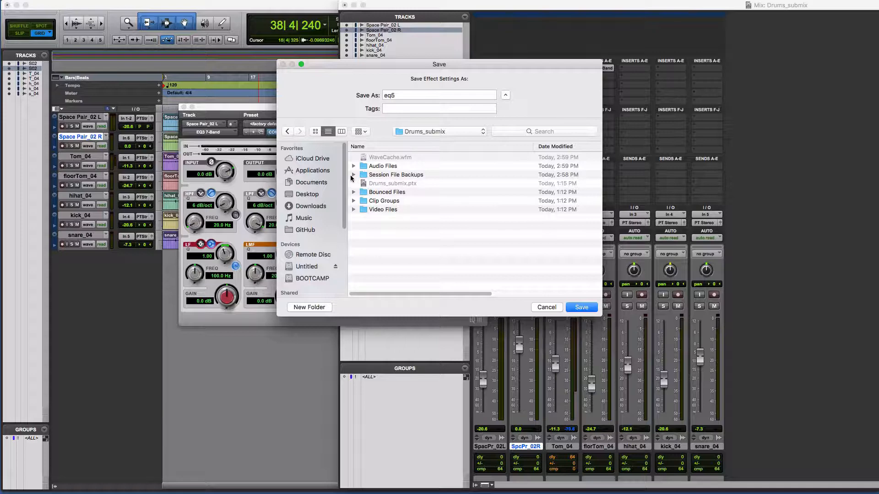
{"action": "left_click", "coordinate": [545, 307]}
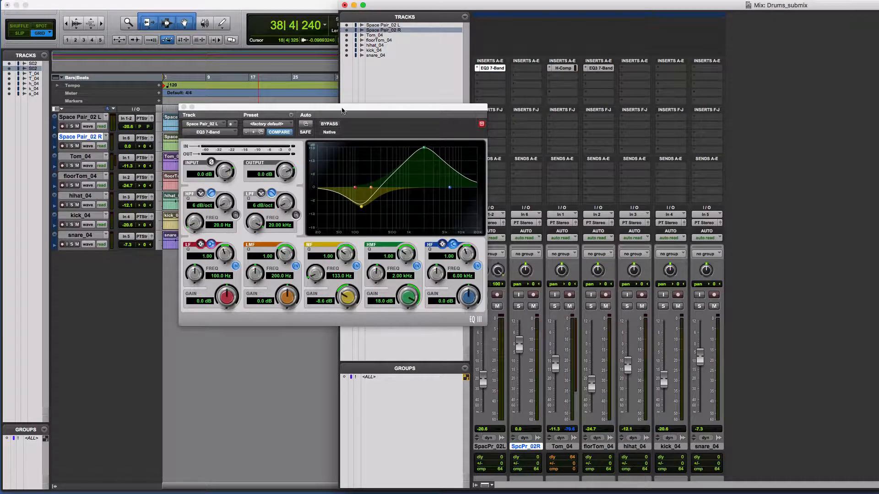
Close the EQ3 7-Band window and shift the Mix window further over the Edit window.
{"action": "left_click_drag", "start_coordinate": [337, 107], "coordinate": [299, 101]}
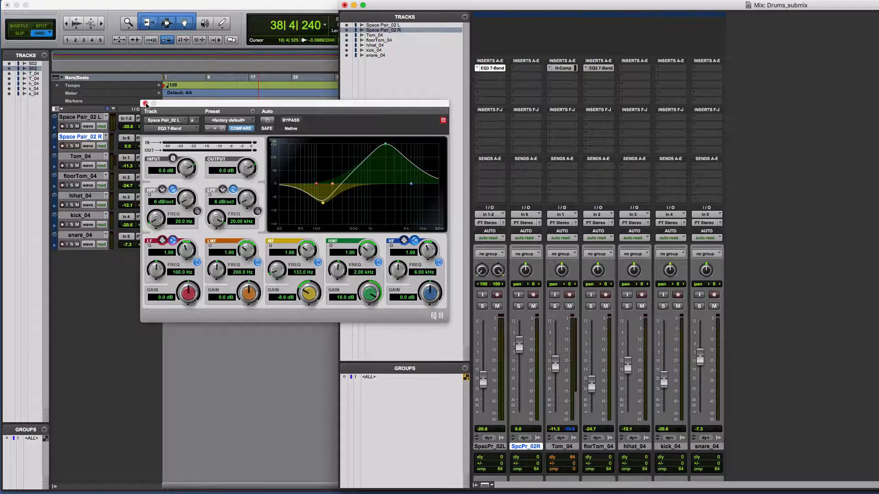
{"action": "left_click", "coordinate": [146, 105]}
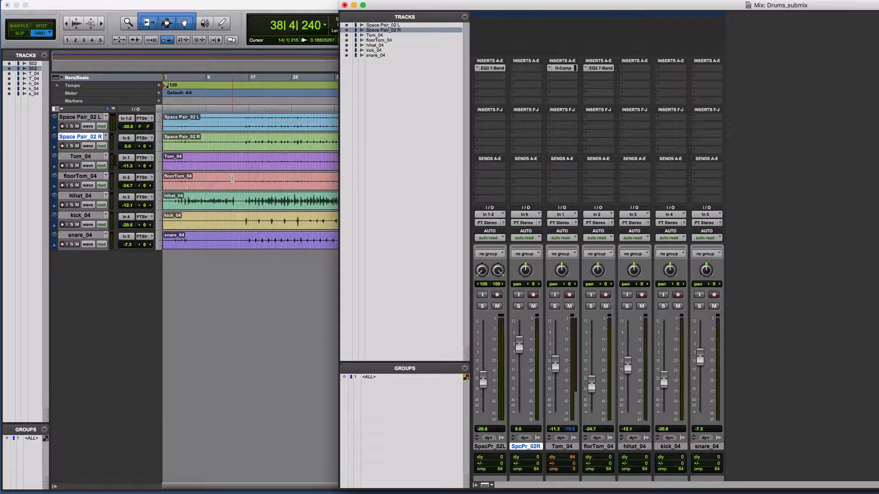
{"action": "mouse_move", "coordinate": [114, 5]}
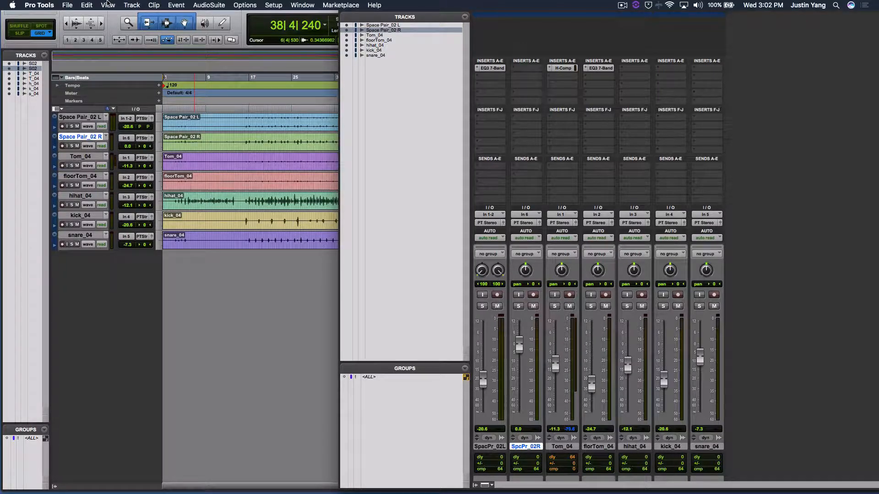
{"action": "left_click", "coordinate": [67, 5]}
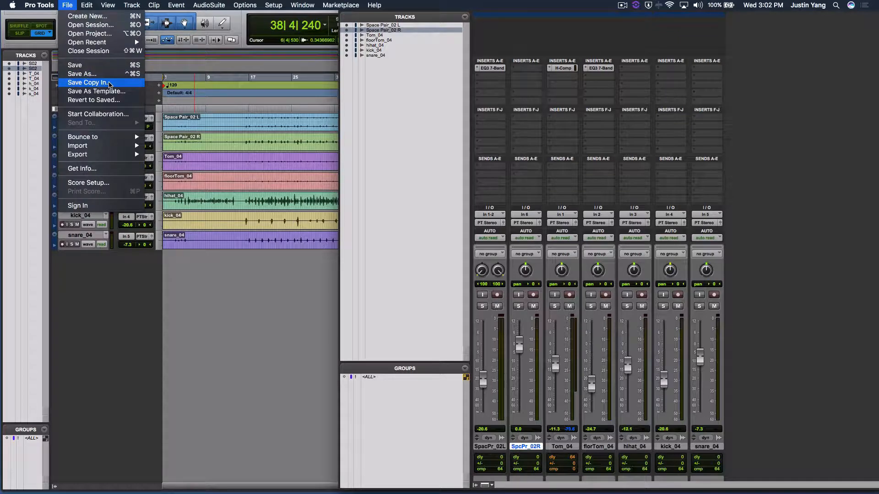
{"action": "left_click", "coordinate": [234, 281]}
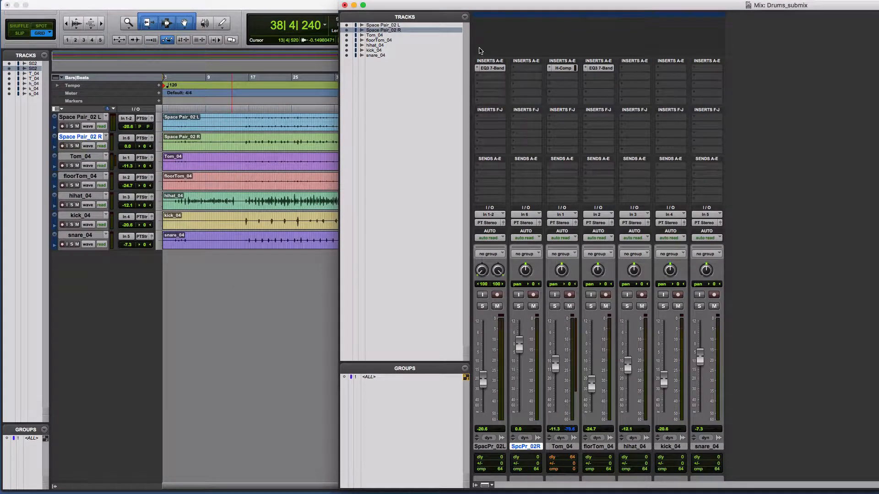
{"action": "left_click_drag", "start_coordinate": [403, 2], "coordinate": [202, 2]}
Set up a Save Copy In of the session that includes Audio Files and the Session Plug-In Settings Folder.
{"action": "left_click", "coordinate": [68, 5]}
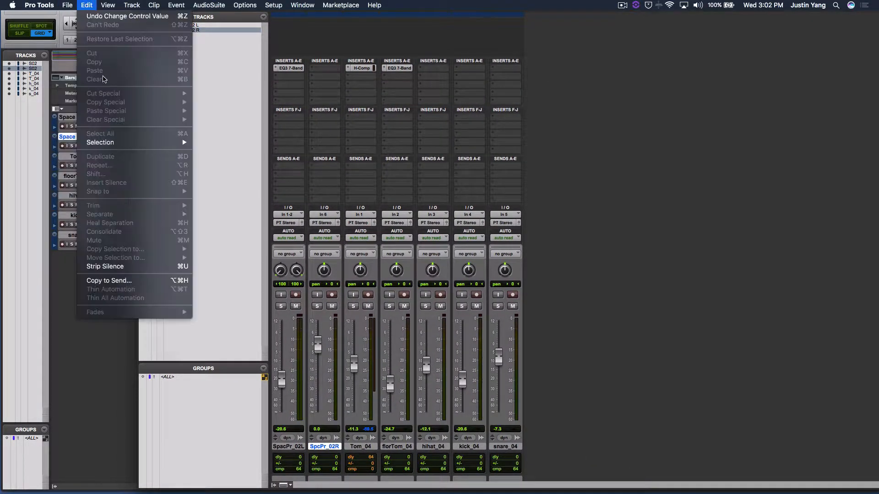
{"action": "mouse_move", "coordinate": [68, 5]}
{"action": "left_click", "coordinate": [75, 83]}
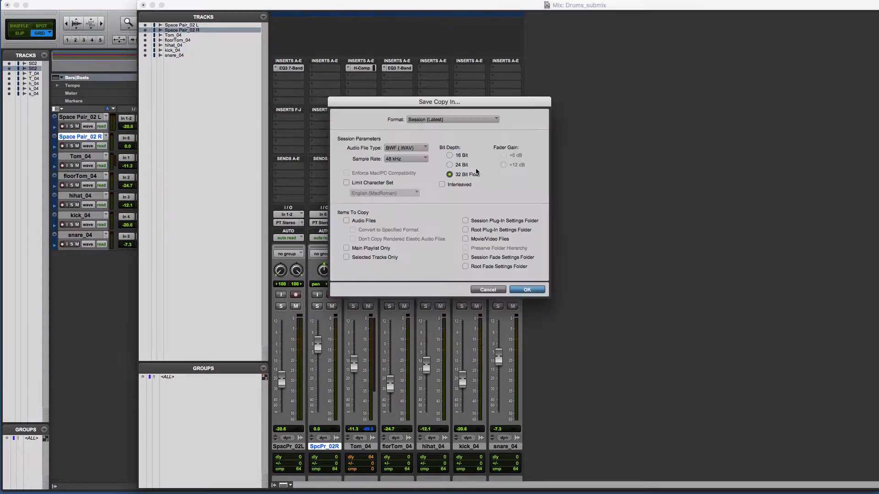
{"action": "left_click", "coordinate": [347, 221]}
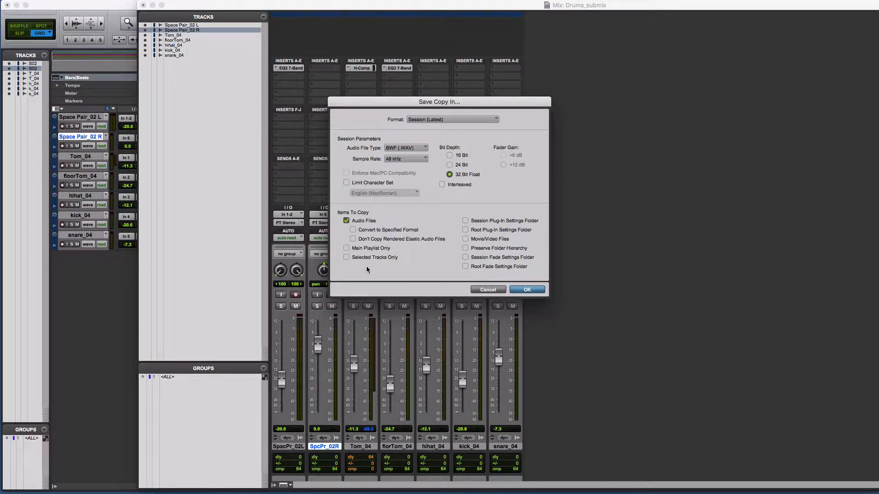
{"action": "left_click", "coordinate": [466, 221]}
{"action": "left_click", "coordinate": [522, 290]}
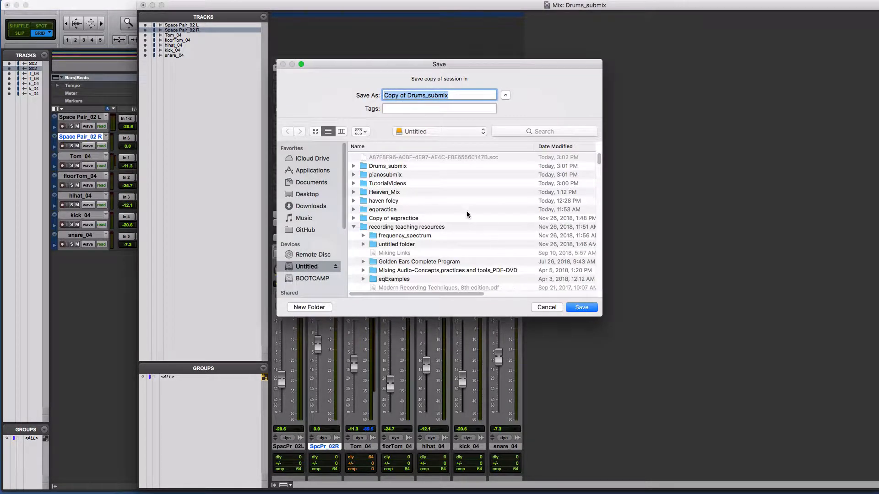
Save the session copy as "Copy of Drums_submix" at the root of the Untitled drive.
{"action": "double_click", "coordinate": [392, 167]}
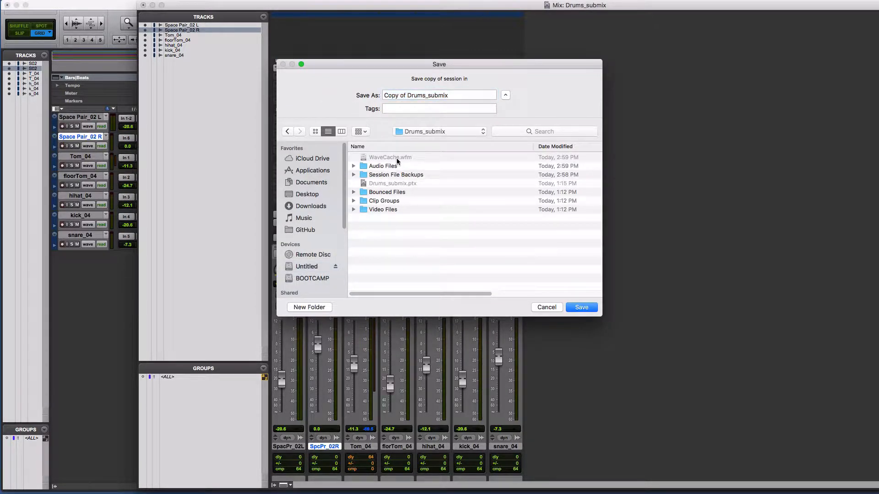
{"action": "left_click", "coordinate": [424, 133]}
{"action": "left_click", "coordinate": [424, 138]}
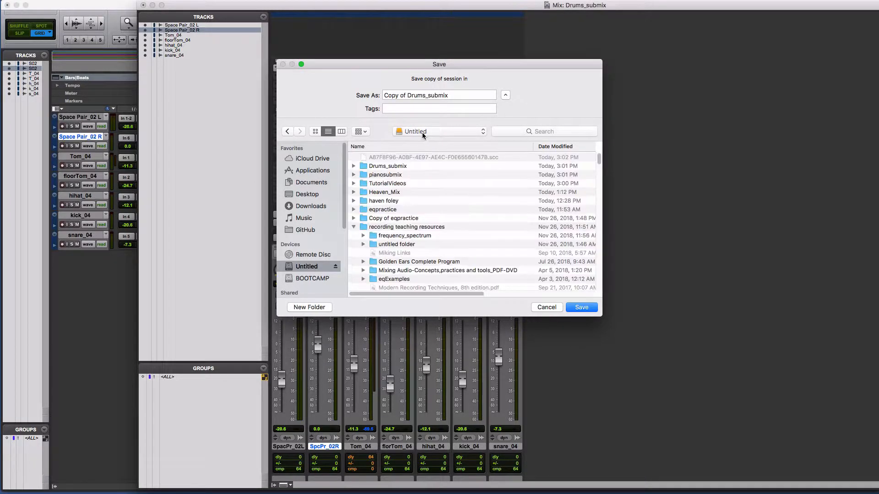
{"action": "left_click", "coordinate": [589, 309]}
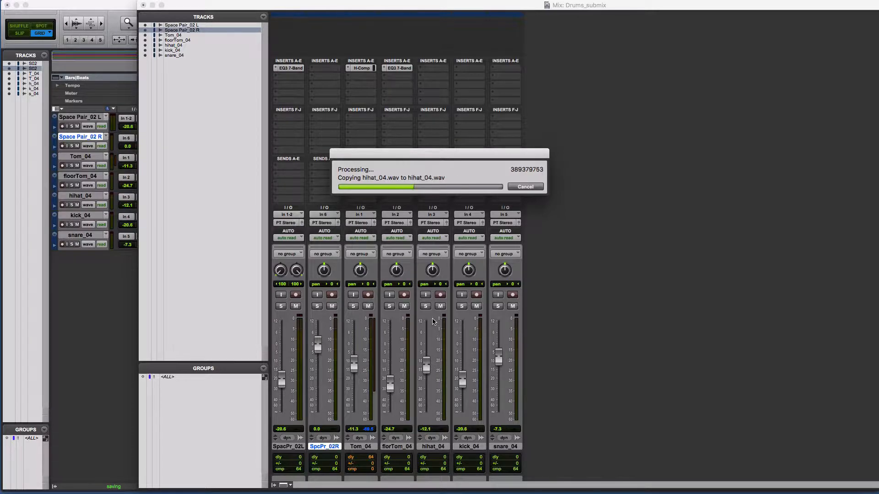
Switch to Finder and examine the Plug-In Settings folder inside Copy of Drums_submix on the Untitled drive while the copy is processing.
{"action": "key", "text": "ctrl+Up"}
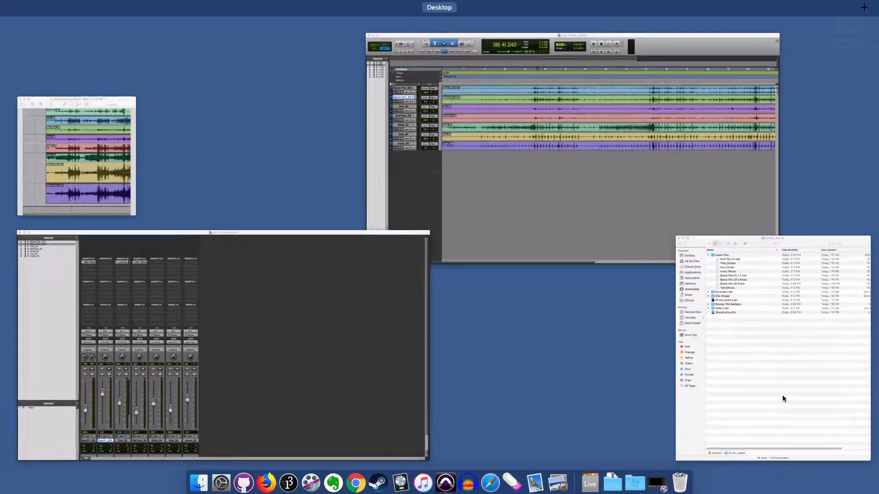
{"action": "left_click", "coordinate": [783, 398]}
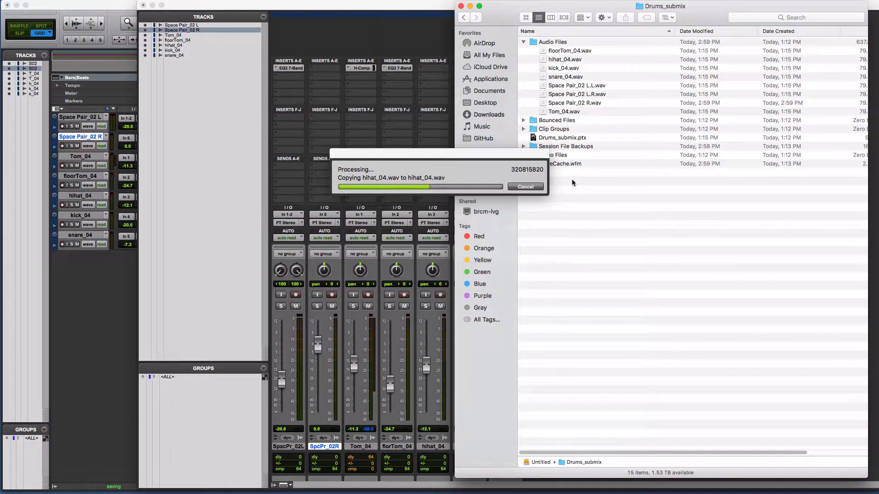
{"action": "left_click", "coordinate": [464, 18]}
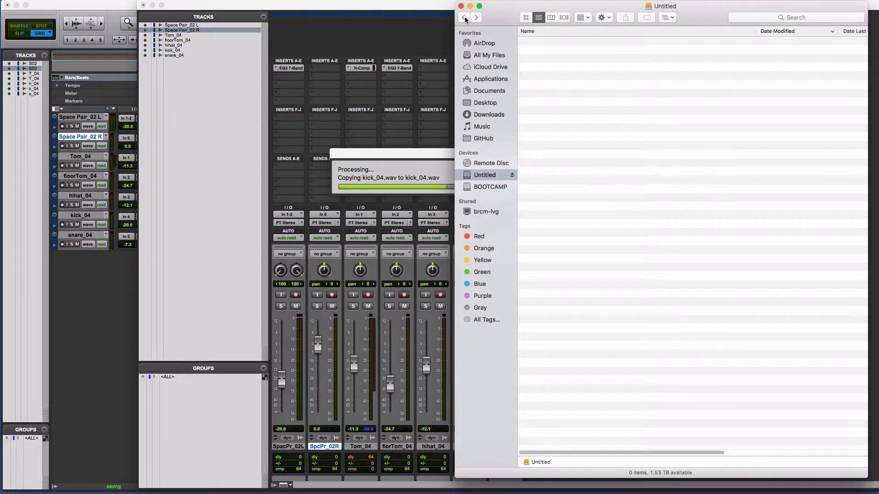
{"action": "left_click", "coordinate": [554, 43]}
{"action": "double_click", "coordinate": [554, 42]}
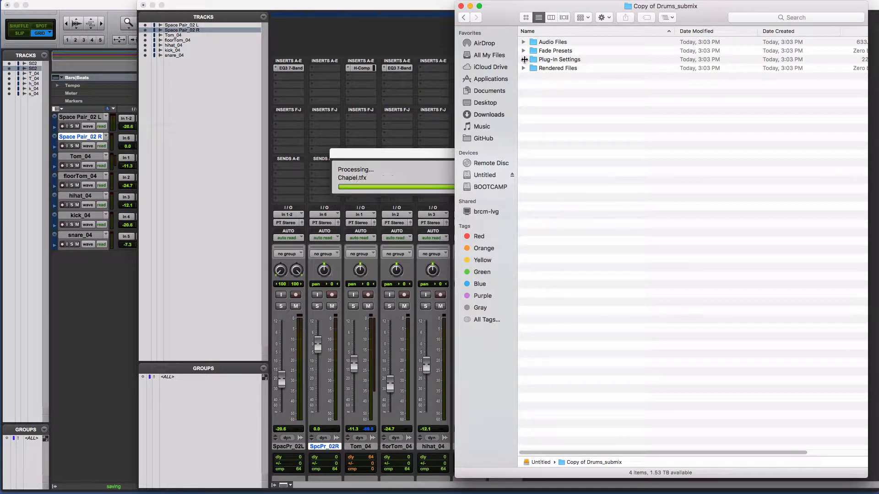
{"action": "left_click", "coordinate": [524, 59]}
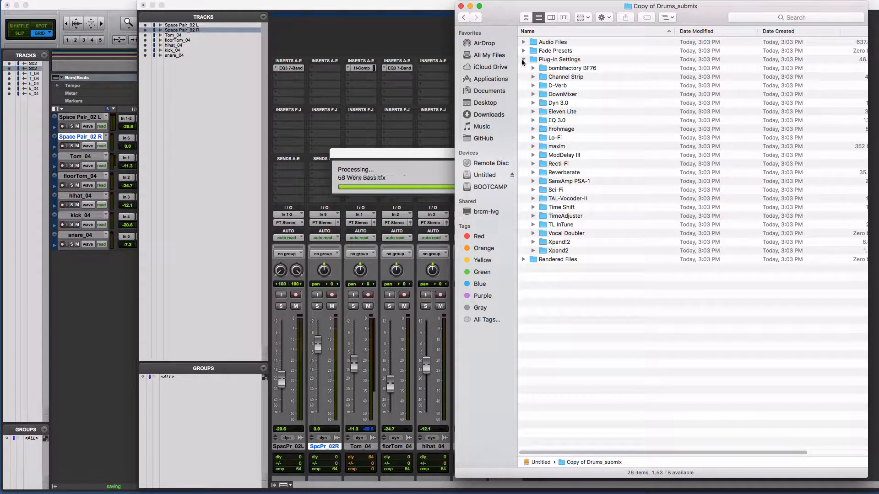
{"action": "left_click", "coordinate": [523, 59]}
{"action": "left_click", "coordinate": [403, 158]}
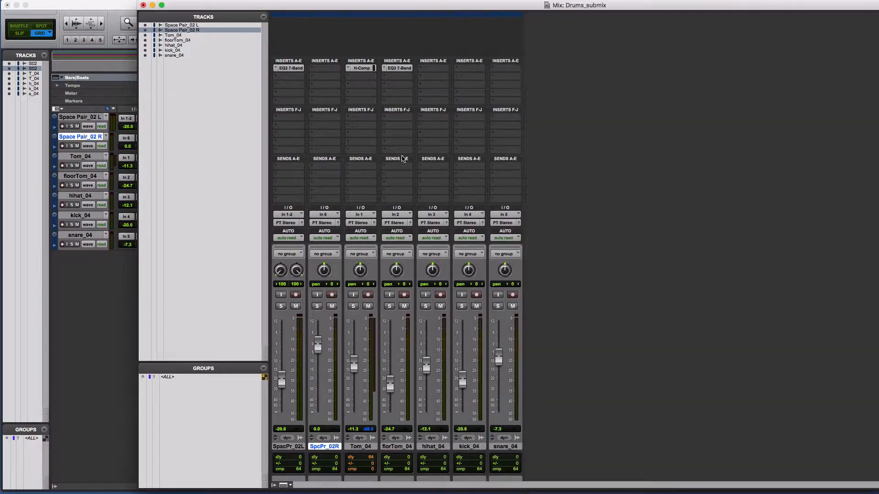
Examine the contents of the Audio Files, Fade Presets and Plug-In Settings folders in Copy of Drums_submix in Finder.
{"action": "key", "text": "ctrl+Up"}
{"action": "left_click", "coordinate": [731, 306]}
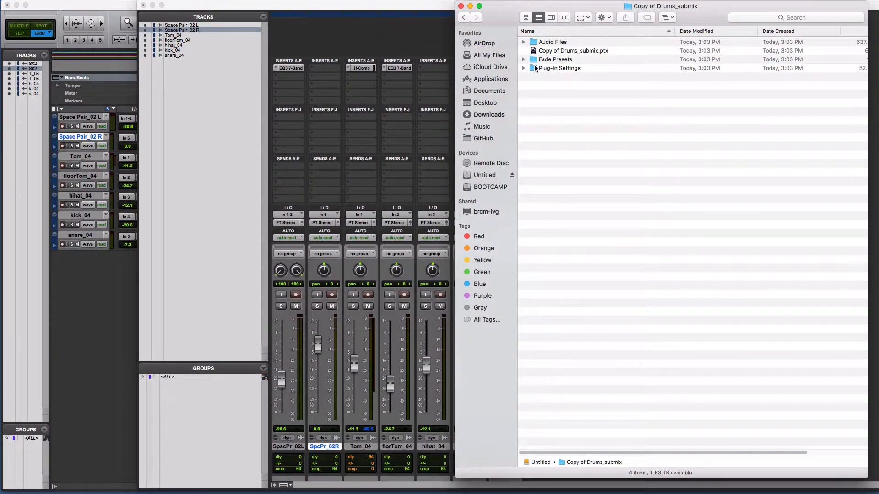
{"action": "left_click", "coordinate": [523, 42]}
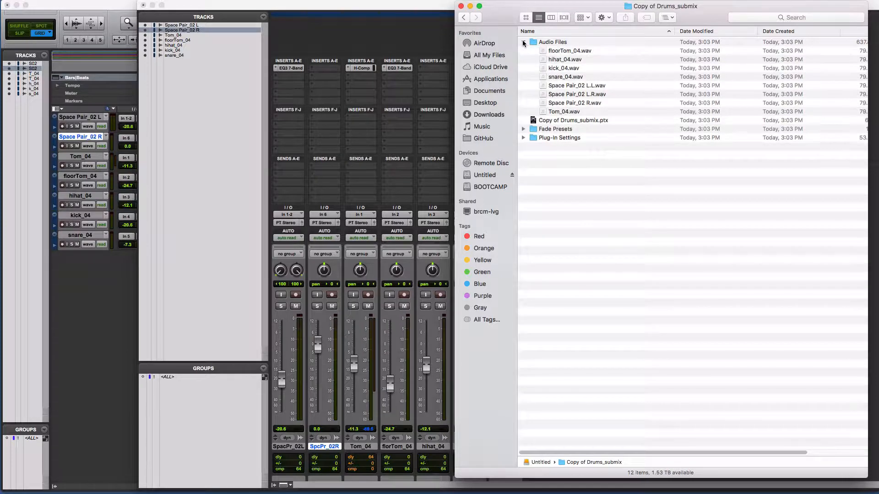
{"action": "left_click", "coordinate": [523, 41]}
{"action": "left_click", "coordinate": [523, 59]}
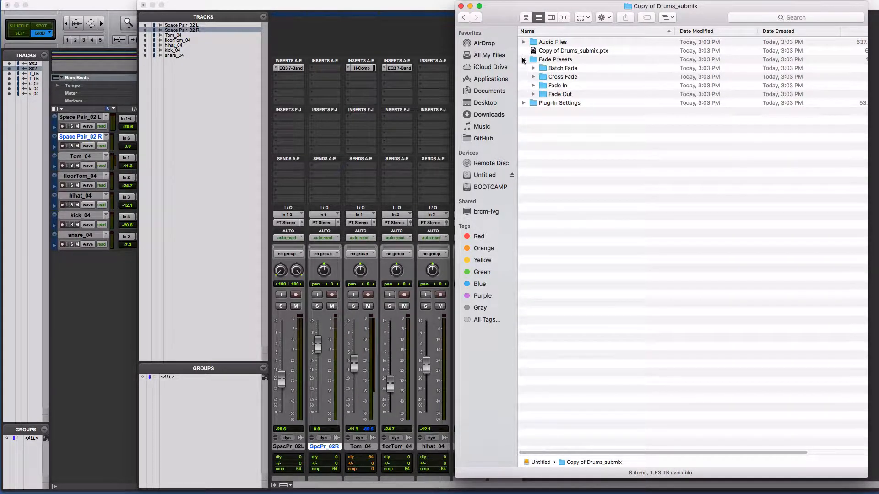
{"action": "left_click", "coordinate": [524, 103]}
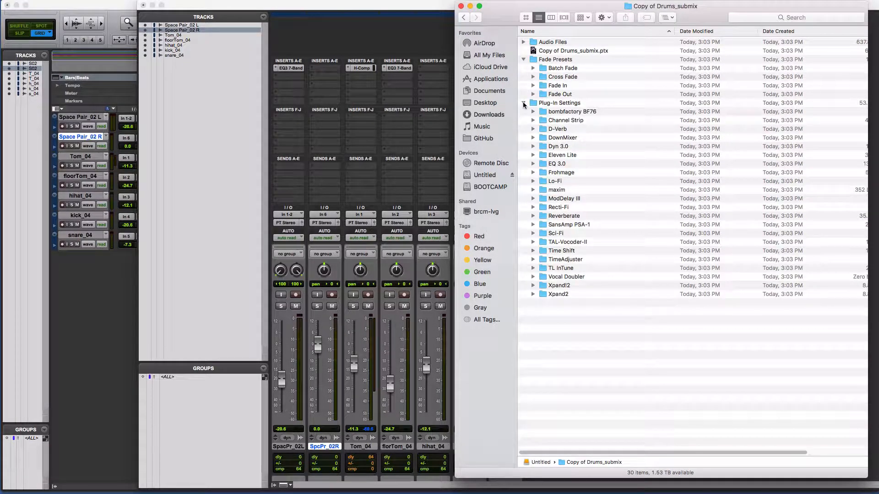
{"action": "left_click", "coordinate": [523, 103]}
{"action": "left_click", "coordinate": [523, 59]}
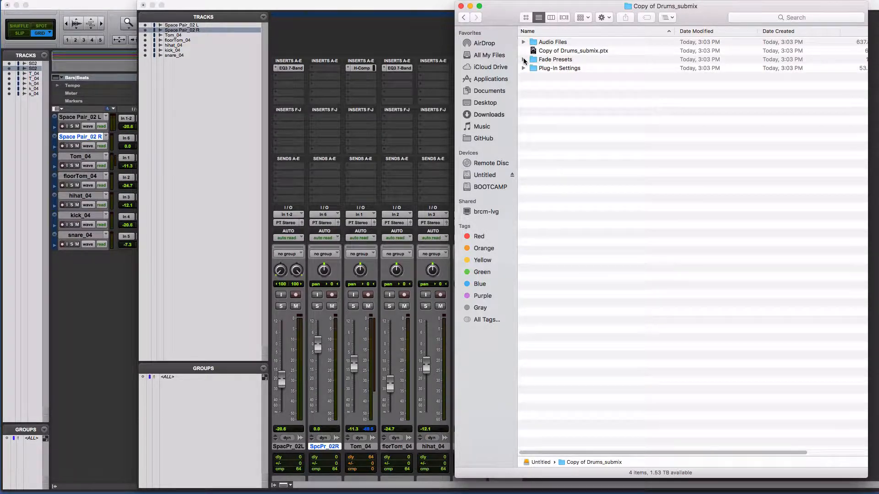
Return to Pro Tools and close the original Drums_submix session without saving its changes.
{"action": "left_click", "coordinate": [200, 147]}
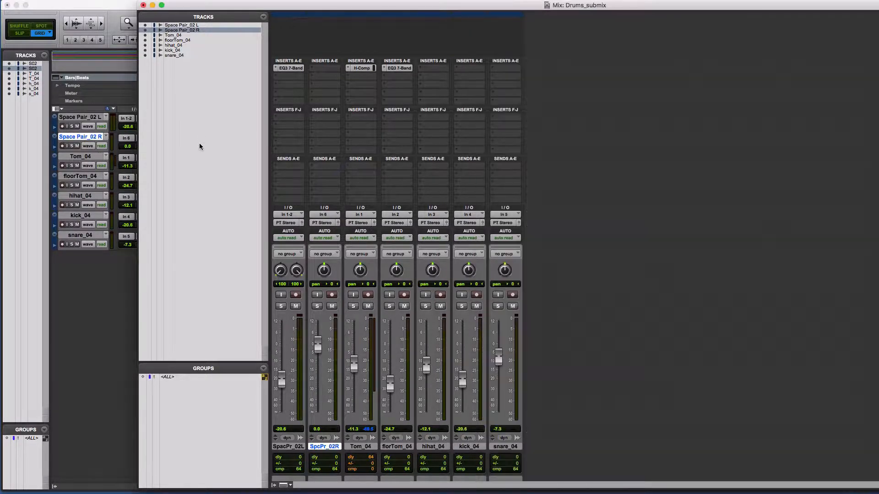
{"action": "left_click", "coordinate": [108, 13]}
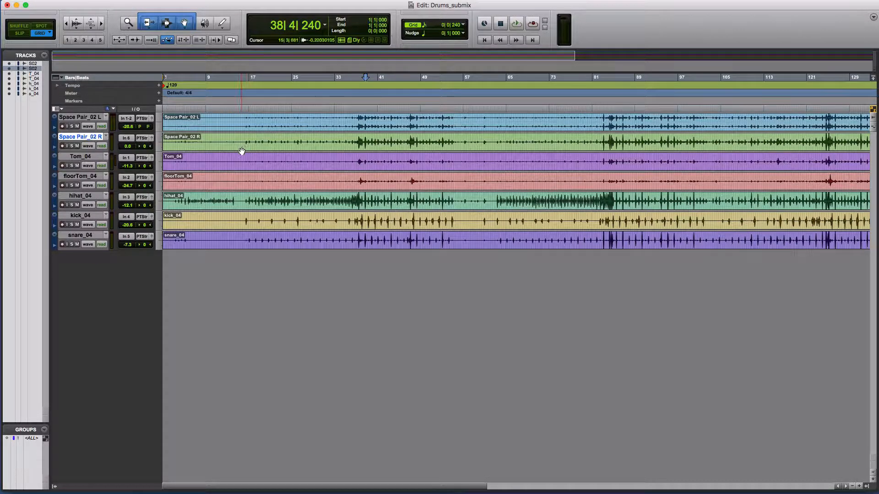
{"action": "left_click", "coordinate": [66, 5]}
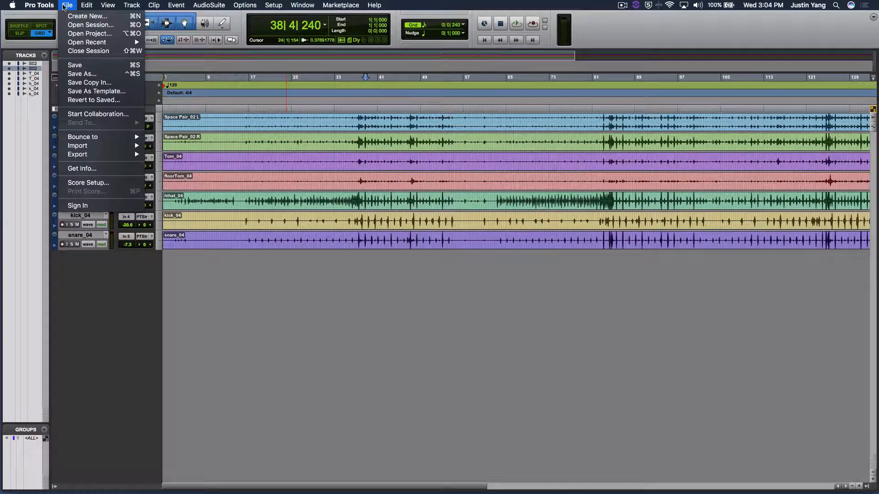
{"action": "left_click", "coordinate": [88, 51]}
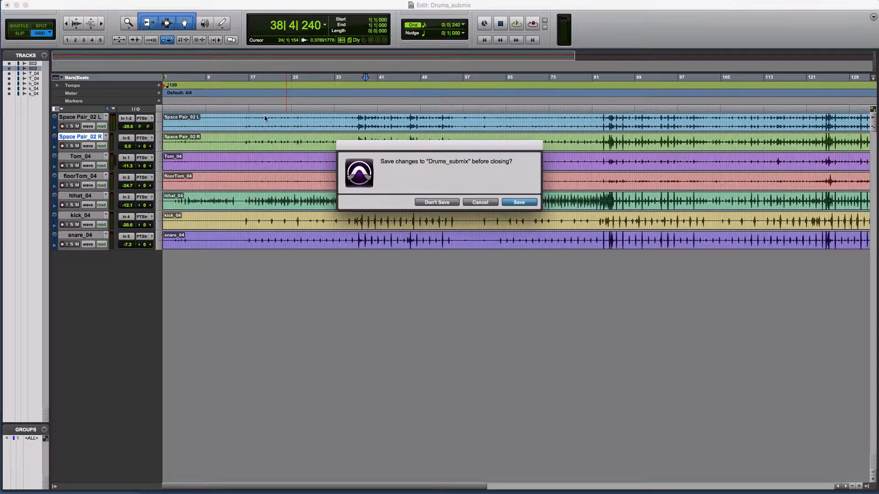
{"action": "left_click", "coordinate": [439, 202]}
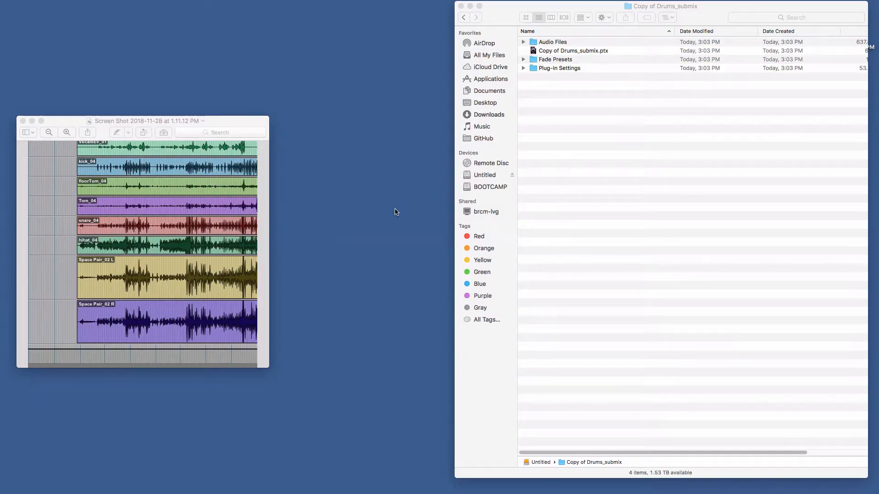
Quit the image viewer showing the screenshot and open Copy of Drums_submix.ptx from the copied session folder.
{"action": "left_click", "coordinate": [56, 120]}
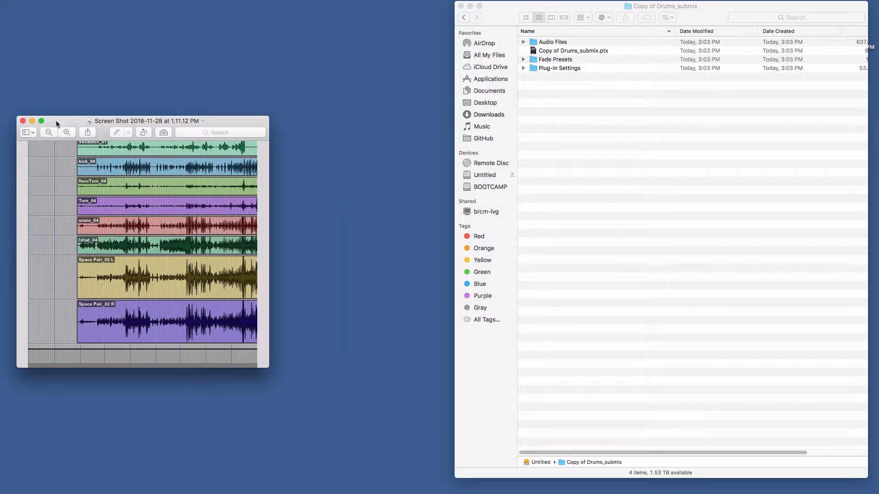
{"action": "key", "text": "super+q"}
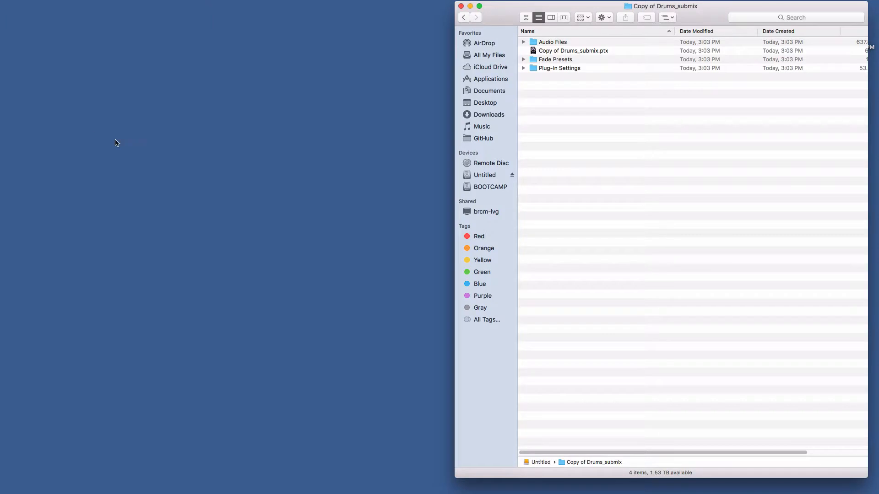
{"action": "double_click", "coordinate": [553, 51]}
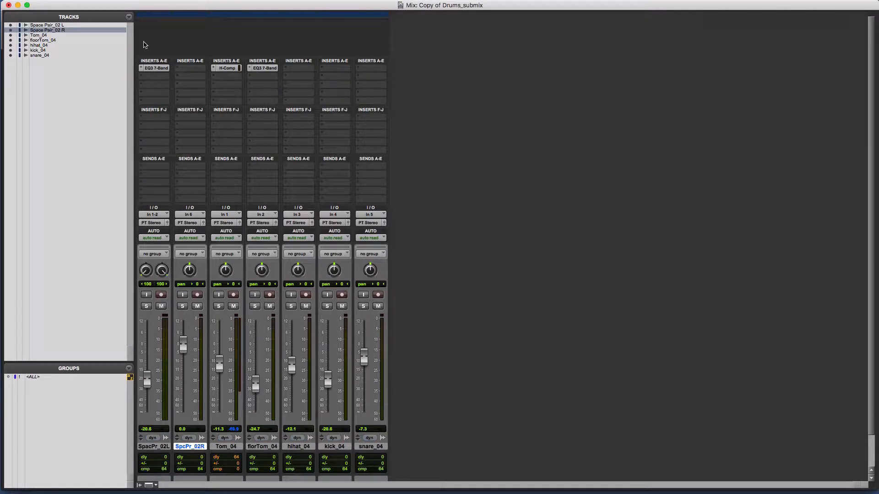
Narrow the Mix window, check the tracks in the Edit window, and place the Mix window over the Edit window beside its track names.
{"action": "left_click_drag", "start_coordinate": [109, 7], "coordinate": [258, 19]}
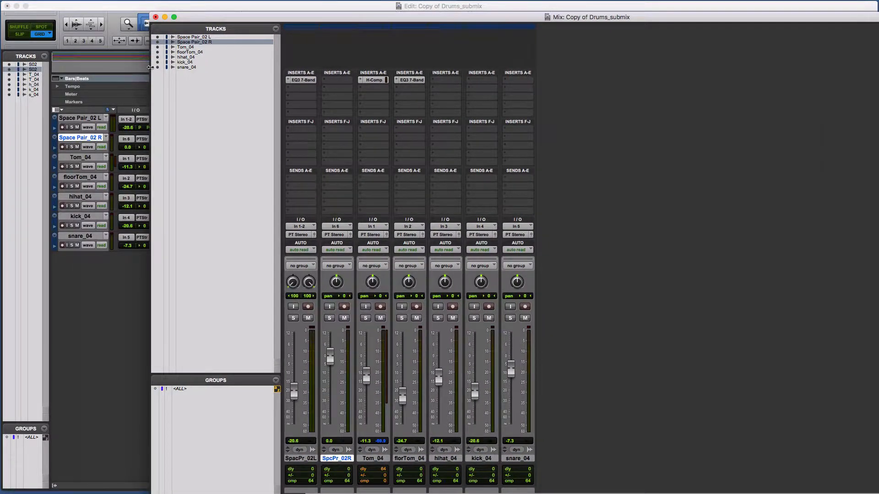
{"action": "left_click_drag", "start_coordinate": [150, 68], "coordinate": [560, 95]}
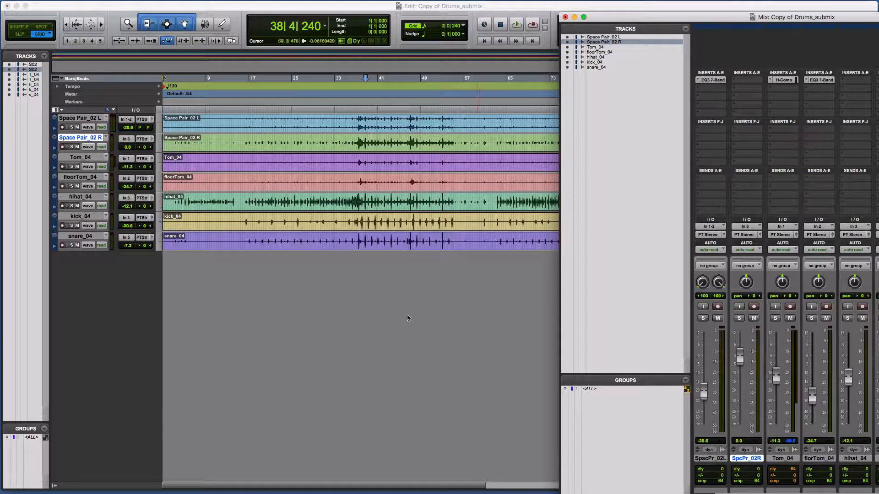
{"action": "key", "text": "super+equal"}
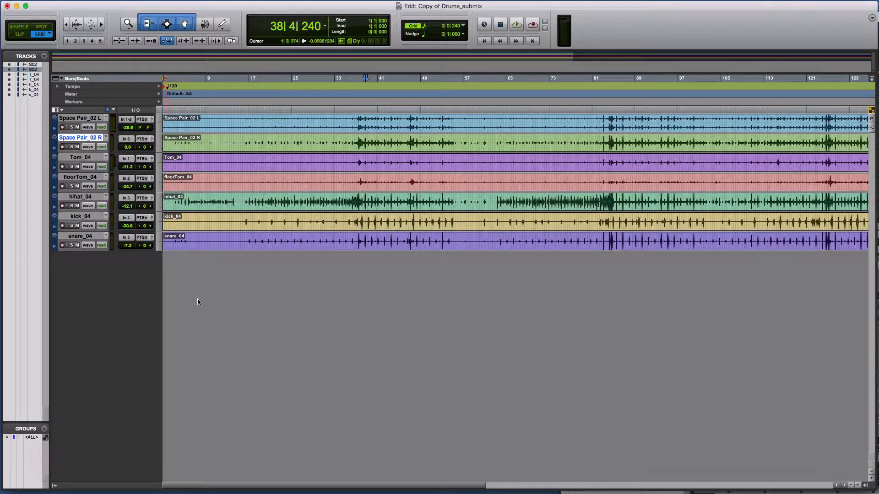
{"action": "key", "text": "ctrl+Up"}
{"action": "left_click", "coordinate": [625, 36]}
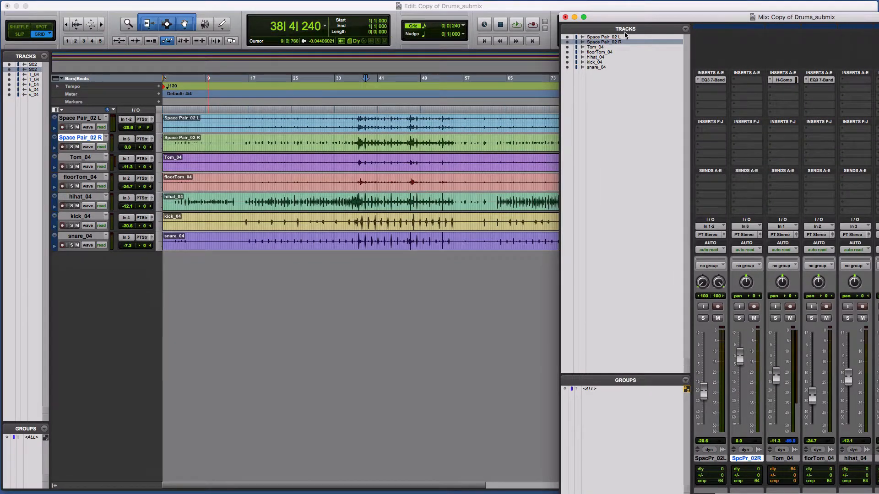
{"action": "left_click_drag", "start_coordinate": [619, 20], "coordinate": [213, 16]}
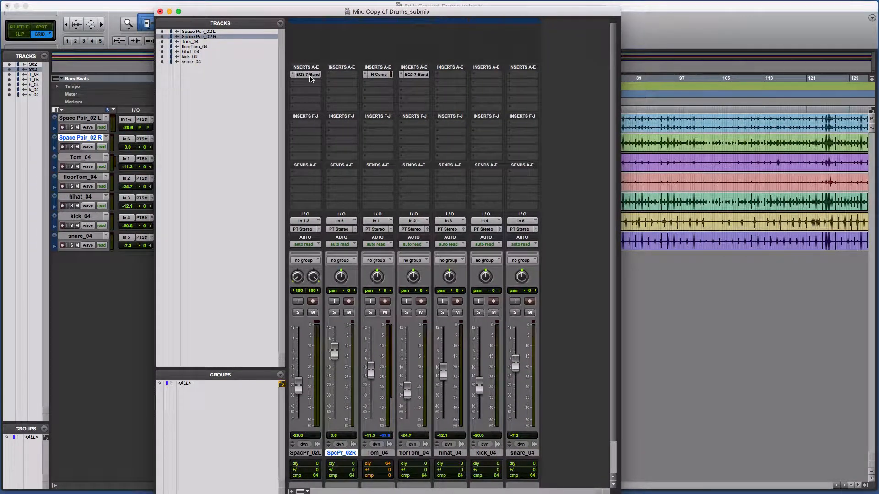
Examine the EQ3 7-Band settings on the Space Pair_02 L track in the copied session, then close the plug-in window.
{"action": "left_click", "coordinate": [307, 75]}
{"action": "left_click_drag", "start_coordinate": [293, 109], "coordinate": [233, 111]}
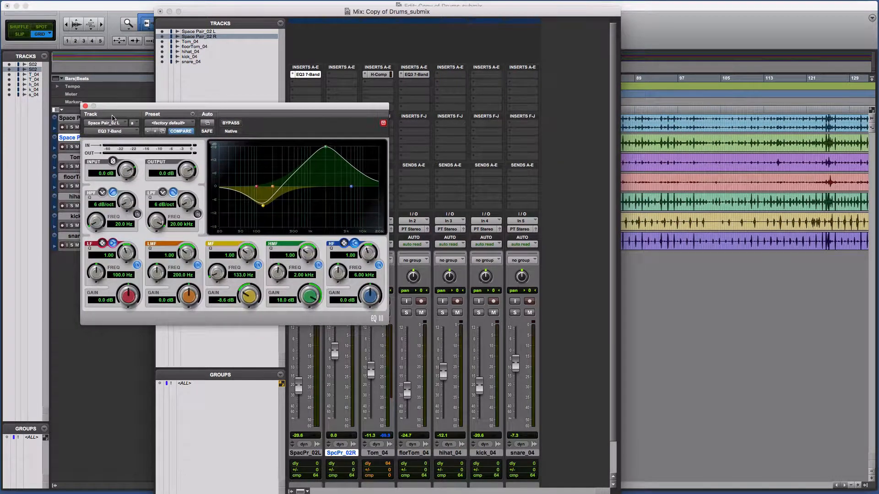
{"action": "left_click", "coordinate": [85, 106]}
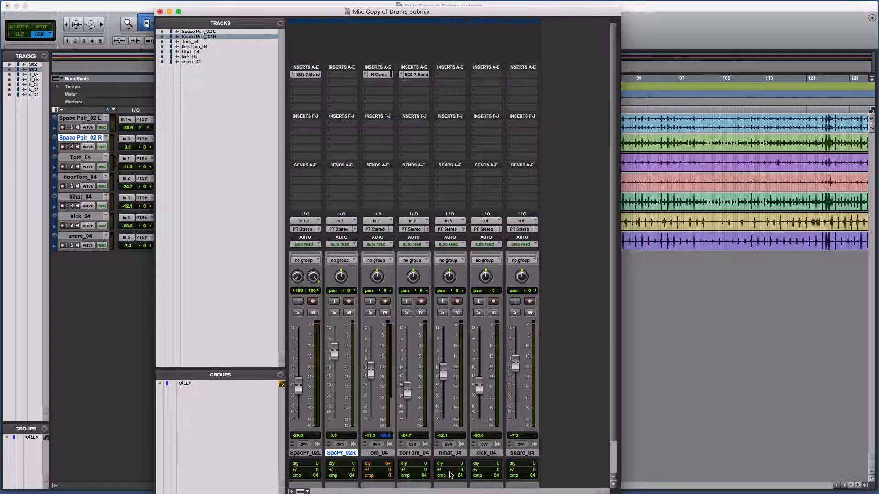
Insert an EQ3 7-Band (mono) plug-in in the first insert slot of the hihat_04 track.
{"action": "left_click", "coordinate": [450, 80]}
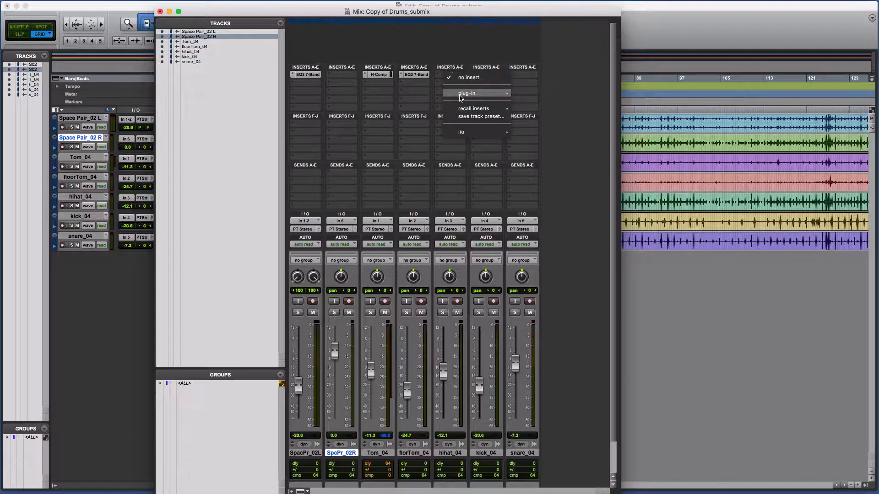
{"action": "mouse_move", "coordinate": [463, 94]}
{"action": "mouse_move", "coordinate": [559, 96]}
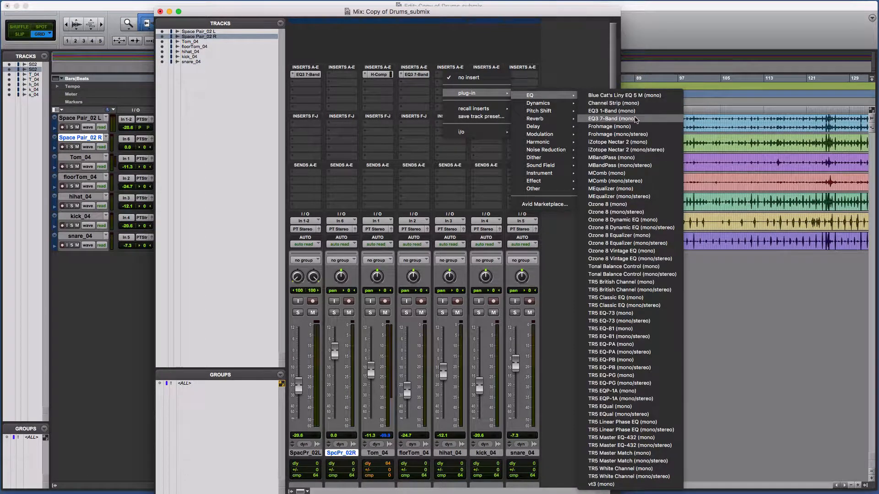
{"action": "left_click", "coordinate": [622, 119]}
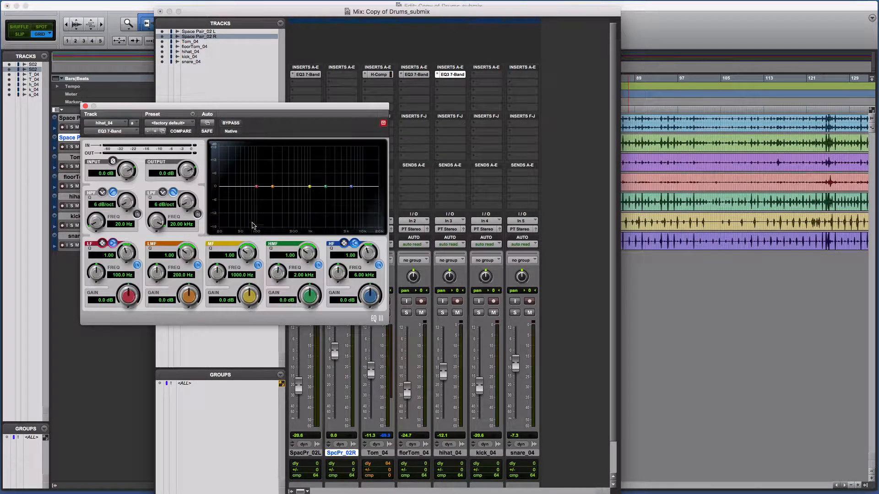
Set the hihat_04 EQ's MF gain to 14.4 dB and its HF band to Q 0.40, 7.50 kHz and -12.0 dB.
{"action": "left_click_drag", "start_coordinate": [247, 302], "coordinate": [228, 279]}
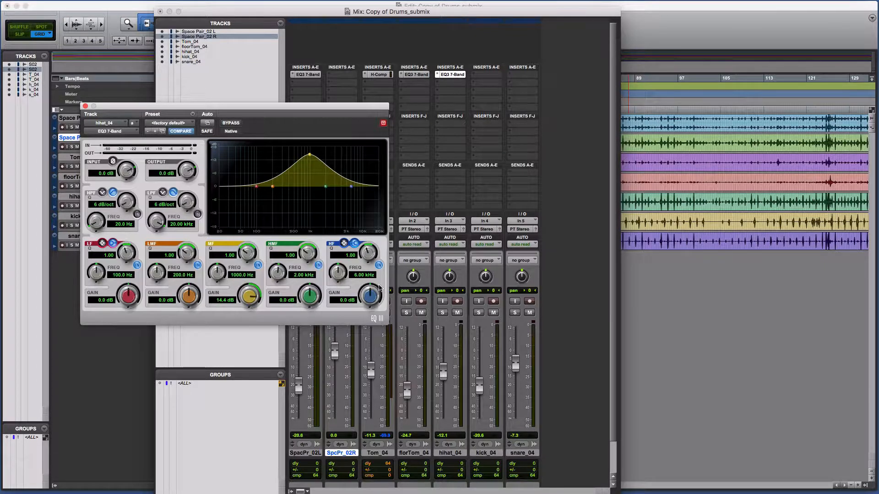
{"action": "left_click_drag", "start_coordinate": [341, 282], "coordinate": [372, 275]}
{"action": "left_click_drag", "start_coordinate": [369, 306], "coordinate": [369, 341]}
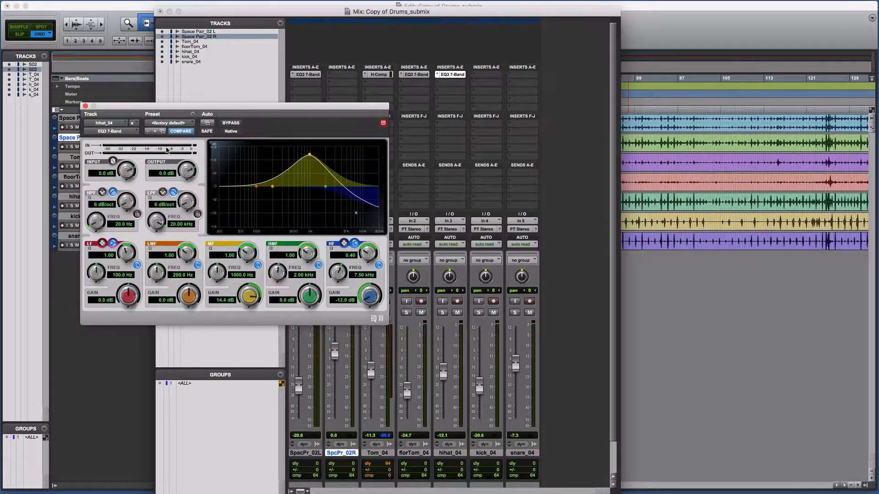
Start saving the hihat_04 EQ settings under a new name and browse to Copy of Drums_submix's Plug-In Settings folder on the Untitled drive.
{"action": "left_click", "coordinate": [192, 115]}
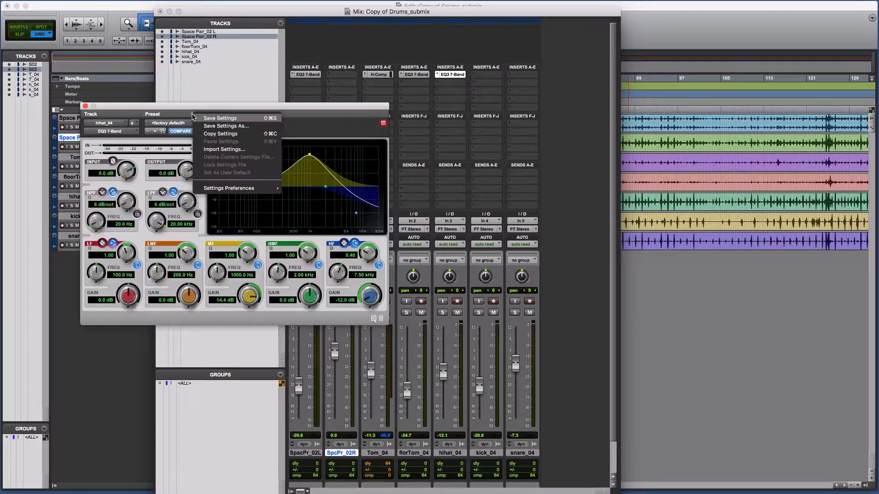
{"action": "left_click", "coordinate": [204, 125]}
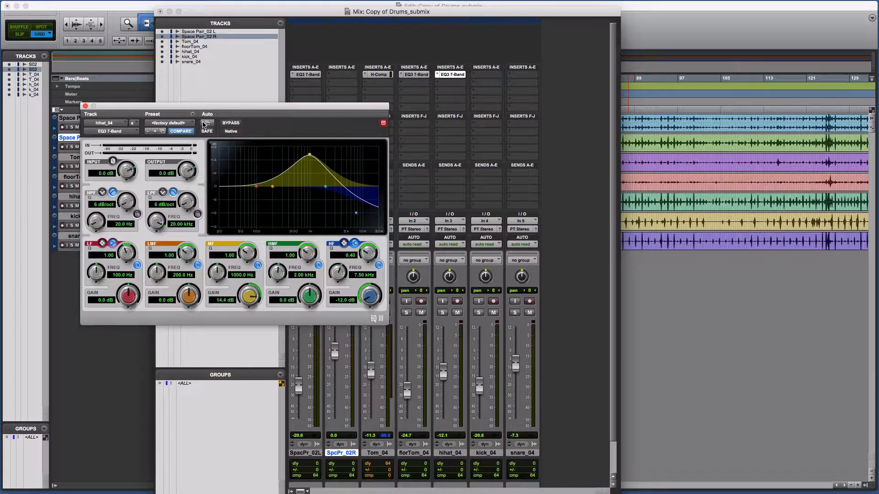
{"action": "left_click", "coordinate": [447, 133]}
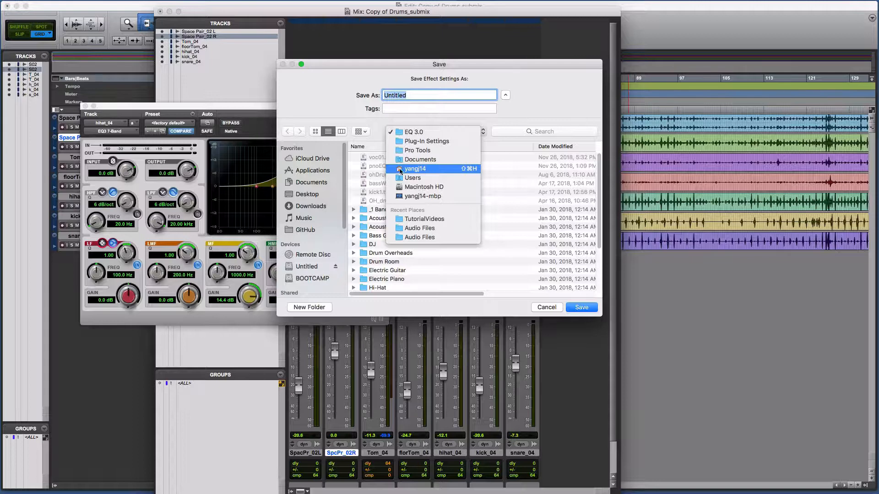
{"action": "left_click", "coordinate": [346, 111]}
{"action": "left_click", "coordinate": [317, 266]}
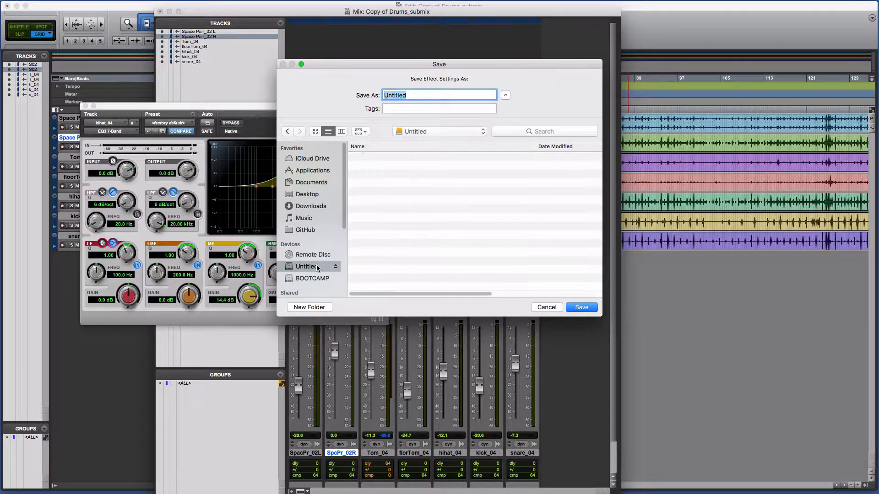
{"action": "left_click", "coordinate": [407, 168]}
{"action": "double_click", "coordinate": [407, 168]}
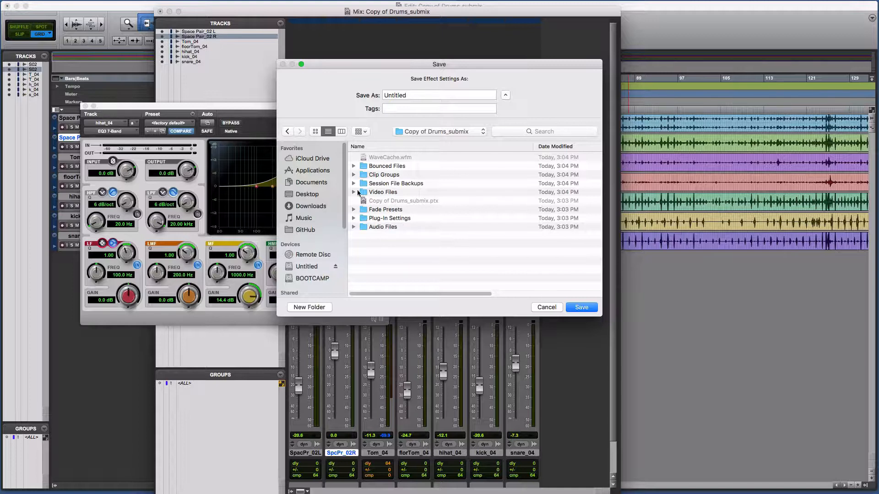
{"action": "double_click", "coordinate": [364, 218]}
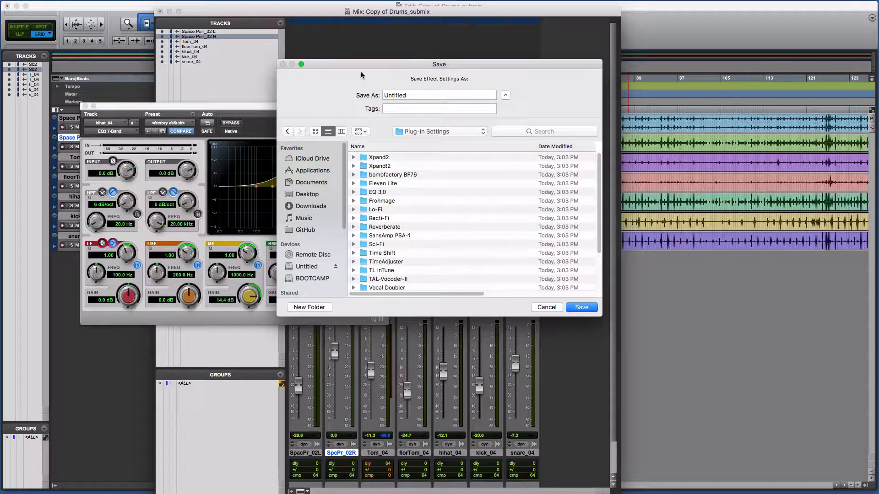
Save the EQ settings as eq1 in the EQ 3.0 folder, moving the save dialog clear of the plug-in window.
{"action": "left_click_drag", "start_coordinate": [361, 65], "coordinate": [527, 90]}
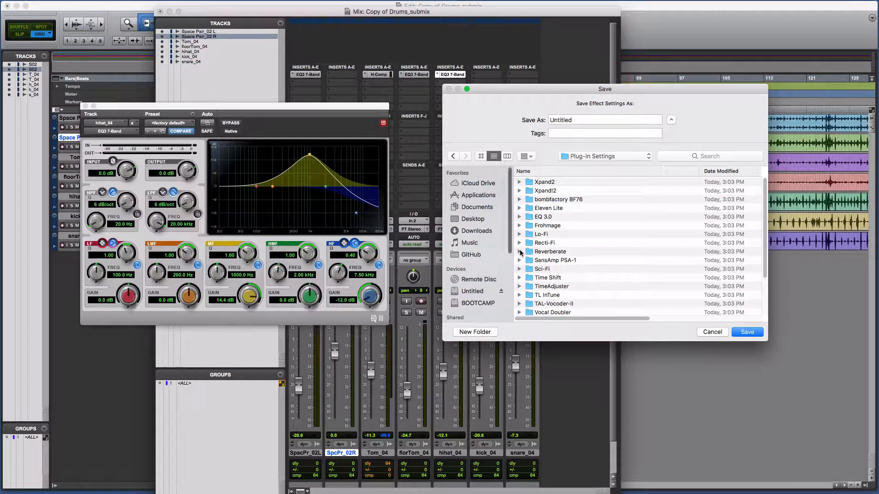
{"action": "double_click", "coordinate": [543, 218]}
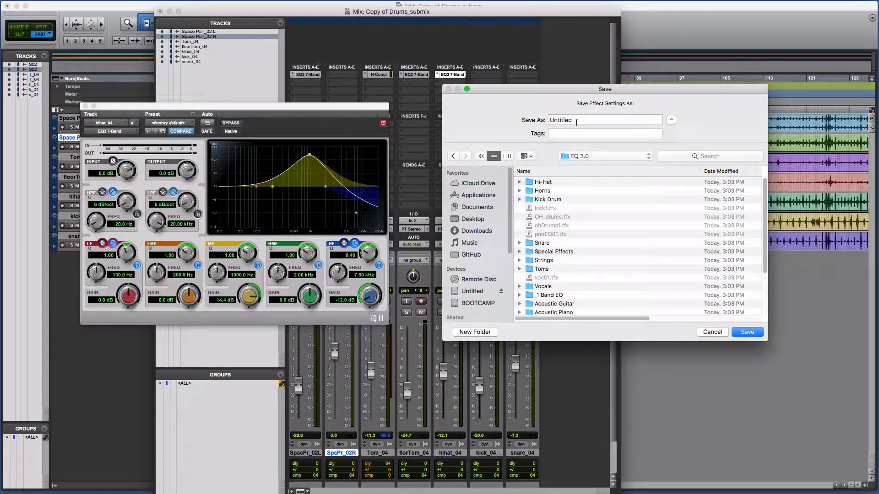
{"action": "double_click", "coordinate": [561, 120]}
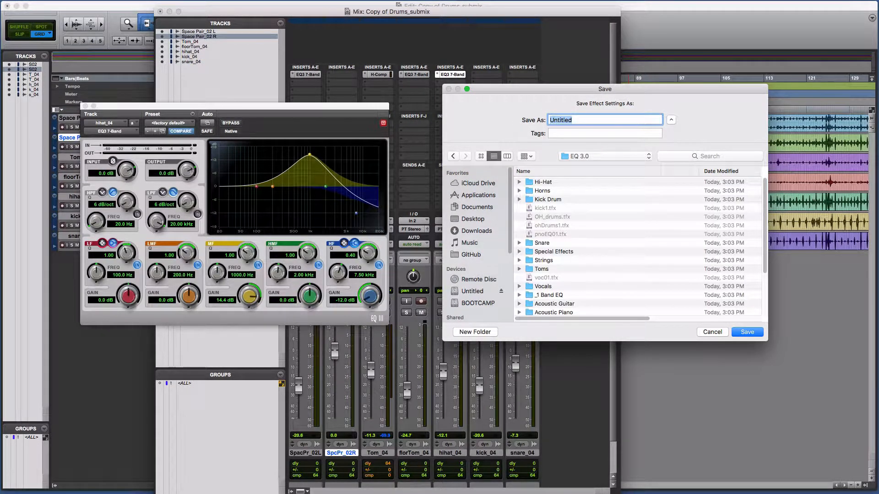
{"action": "type", "text": "eq1"}
{"action": "left_click", "coordinate": [747, 332]}
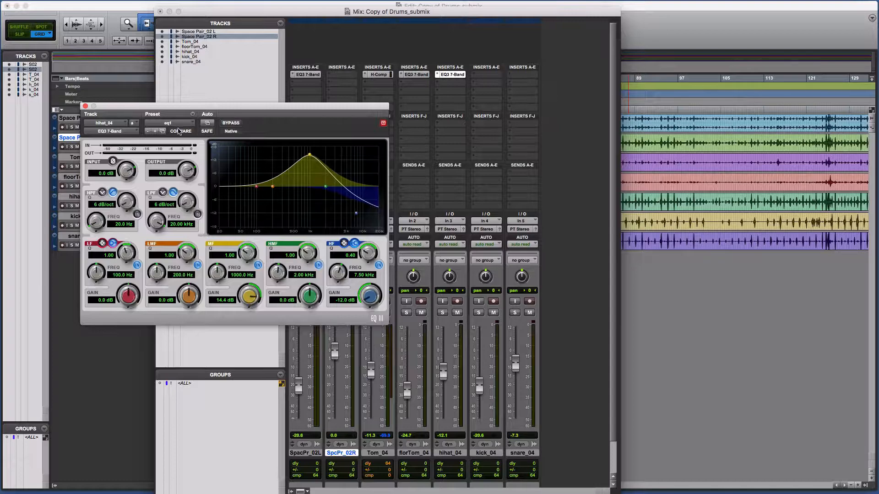
Switch to the Finder window and check for eq1.tfx in the copied session's Plug-In Settings > EQ 3.0 folder.
{"action": "key", "text": "ctrl+Up"}
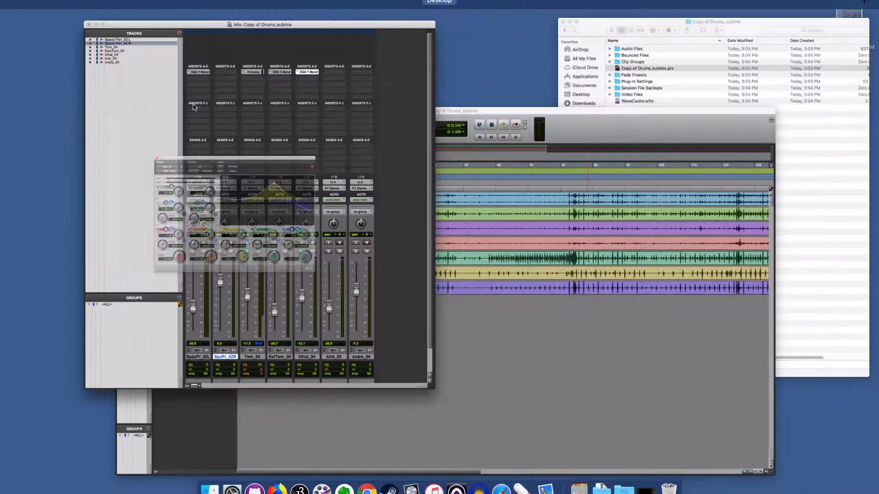
{"action": "left_click", "coordinate": [767, 199]}
{"action": "left_click", "coordinate": [524, 85]}
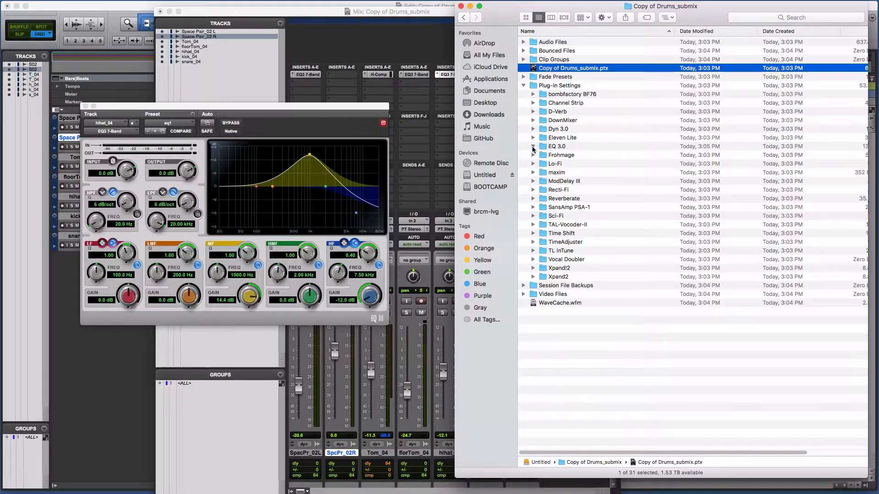
{"action": "left_click", "coordinate": [533, 146]}
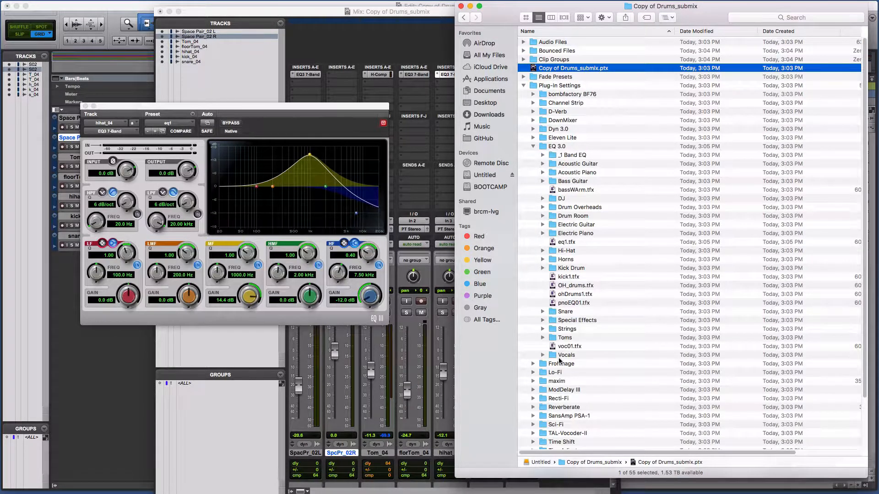
{"action": "left_click", "coordinate": [566, 243]}
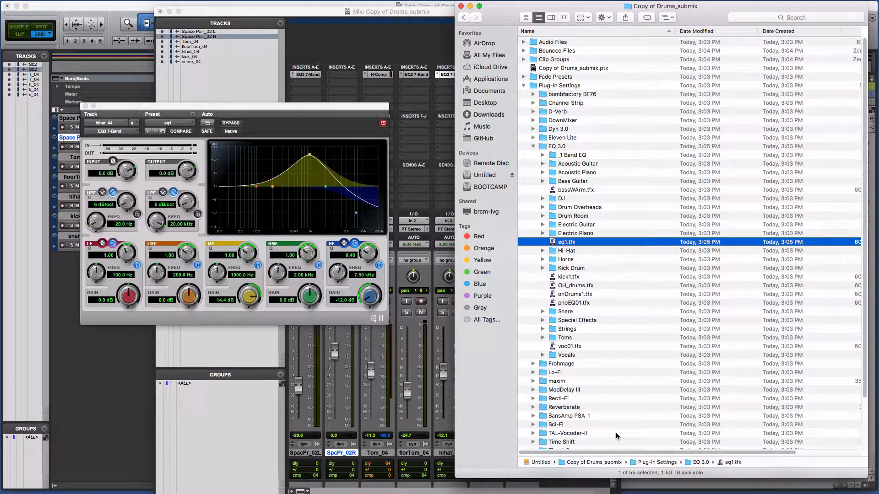
{"action": "left_click", "coordinate": [532, 146]}
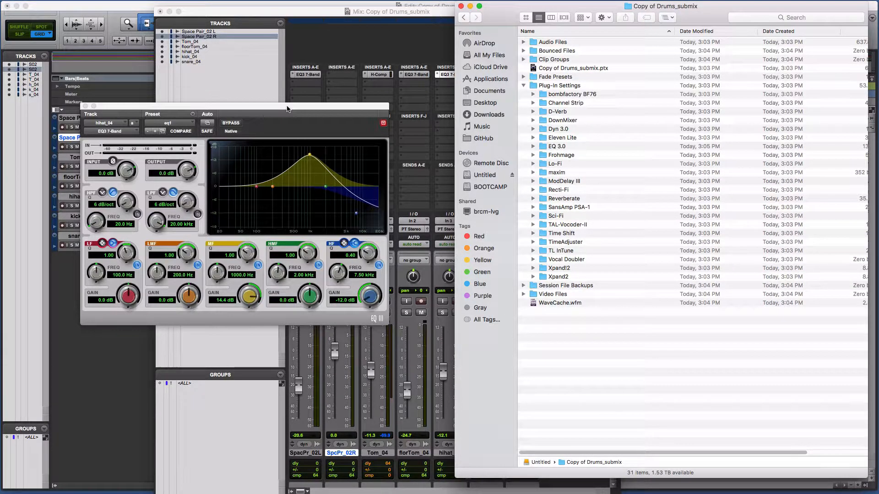
Choose the eq1 preset from the session's settings folder in the hihat_04 EQ, then close the plug-in window.
{"action": "left_click", "coordinate": [286, 107]}
{"action": "left_click", "coordinate": [193, 114]}
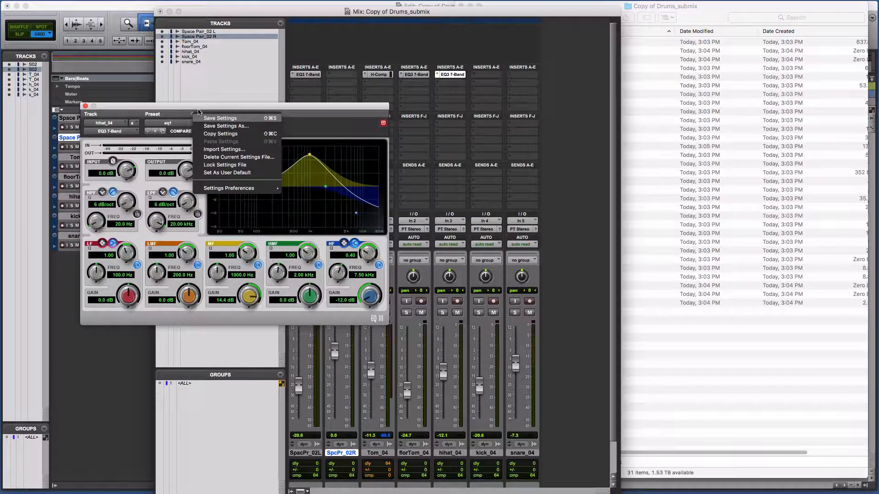
{"action": "left_click", "coordinate": [154, 125]}
{"action": "left_click", "coordinate": [188, 124]}
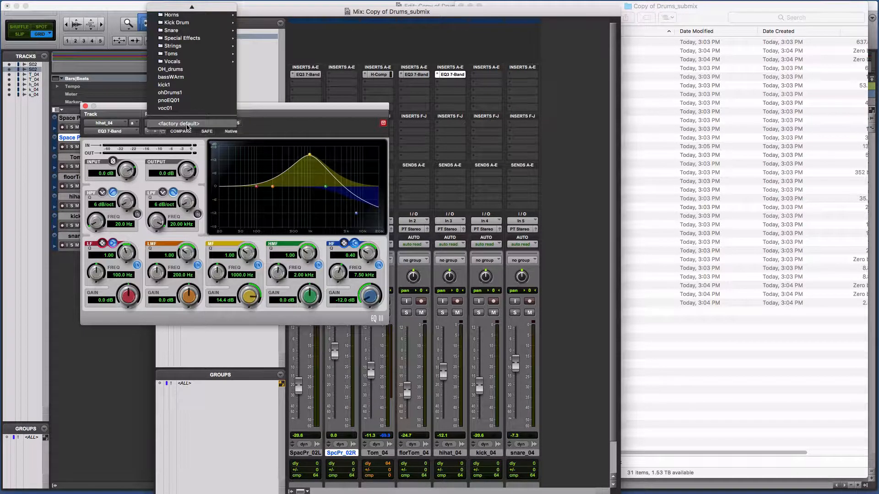
{"action": "mouse_move", "coordinate": [189, 7]}
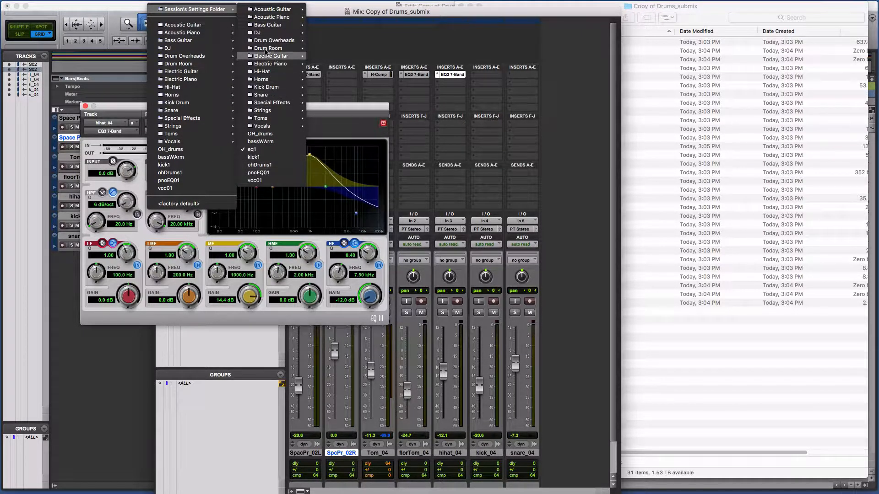
{"action": "mouse_move", "coordinate": [280, 8]}
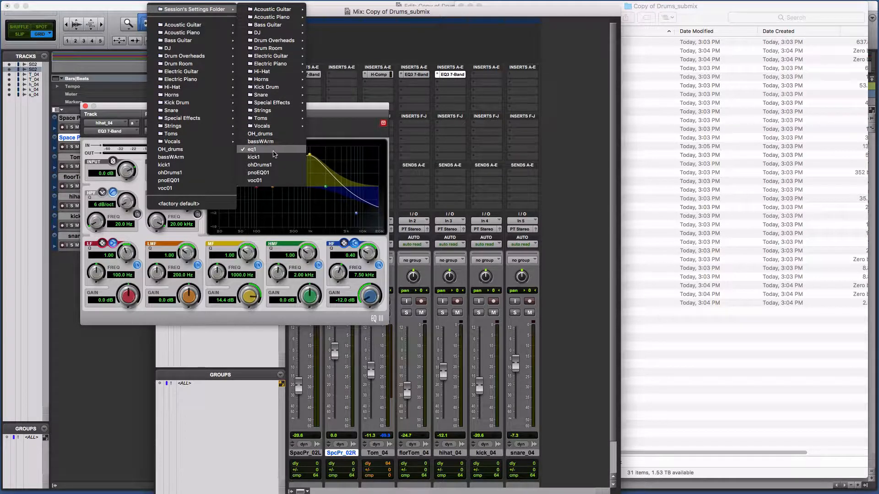
{"action": "left_click", "coordinate": [272, 152]}
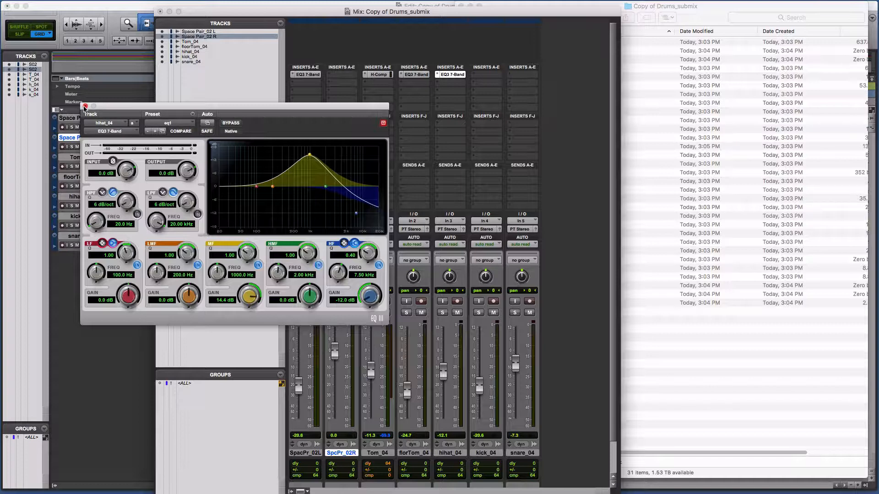
{"action": "left_click", "coordinate": [85, 107]}
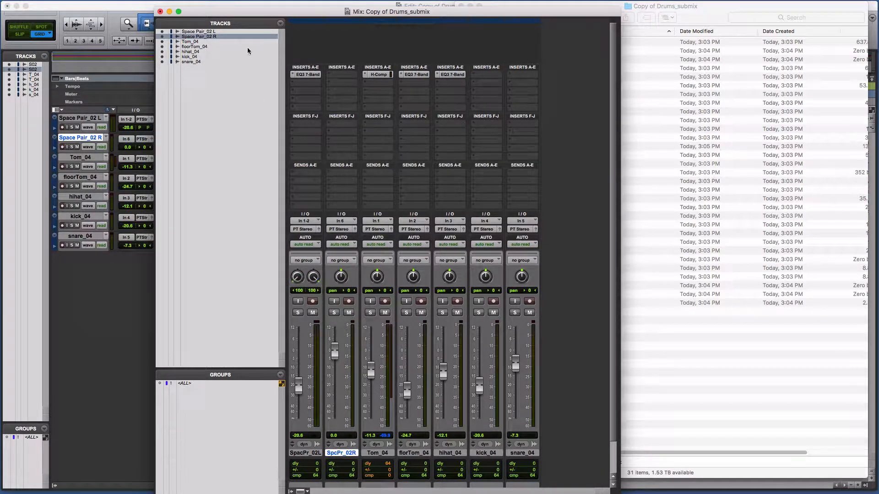
View the copied session's tracks in the Edit window, then return to the Mix window and place it beside the Edit window's track controls.
{"action": "left_click_drag", "start_coordinate": [237, 11], "coordinate": [389, 5]}
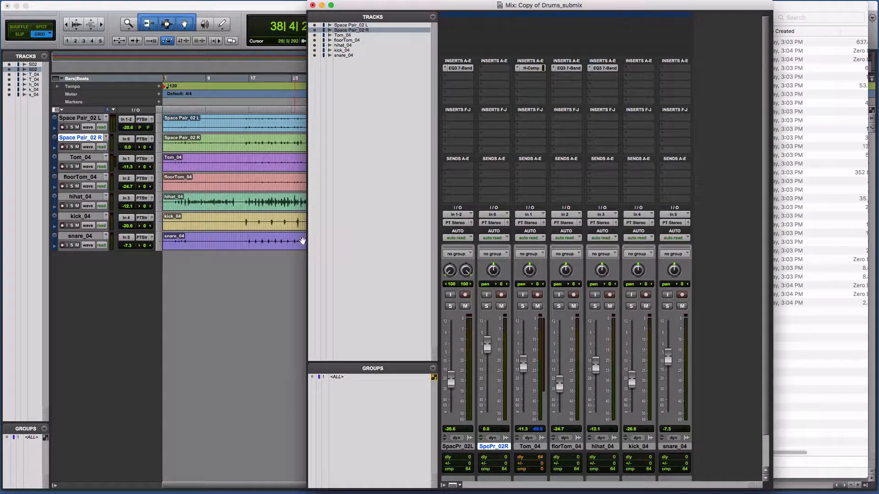
{"action": "key", "text": "super+equal"}
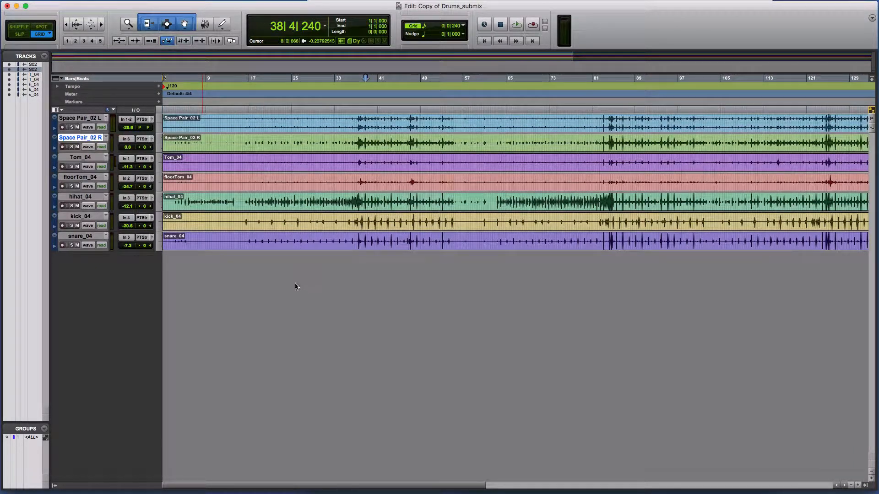
{"action": "key", "text": "ctrl+Up"}
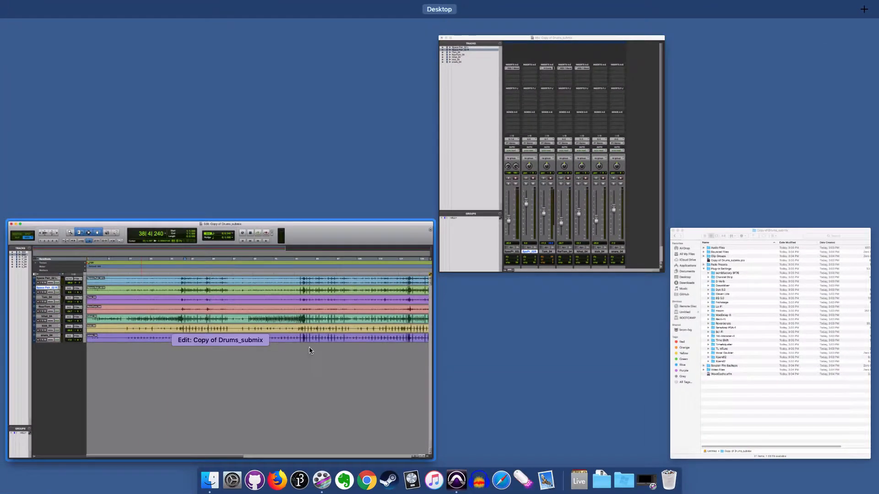
{"action": "left_click", "coordinate": [497, 210]}
{"action": "left_click_drag", "start_coordinate": [524, 8], "coordinate": [415, 9]}
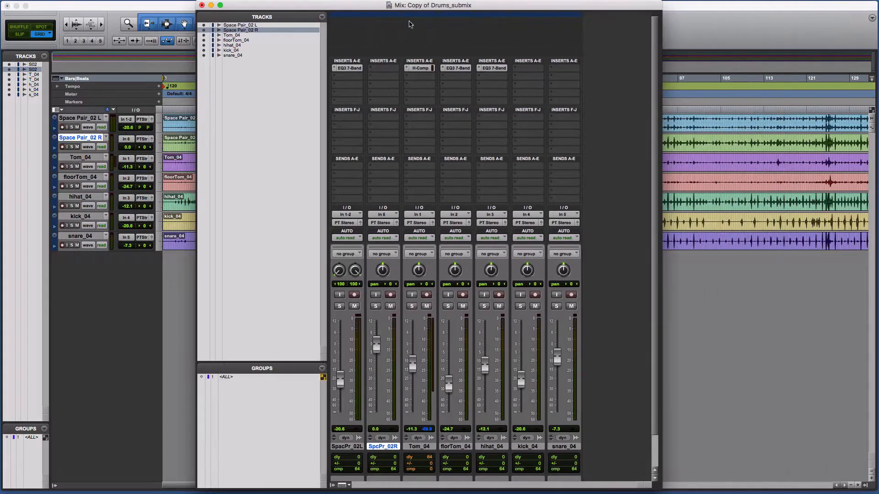
Lower the Space Pair_02 R fader to -2.5 dB and the Tom_04 fader to -13.1 dB, and reposition the Mix window.
{"action": "left_click_drag", "start_coordinate": [379, 347], "coordinate": [416, 369]}
{"action": "left_click_drag", "start_coordinate": [366, 6], "coordinate": [443, 7]}
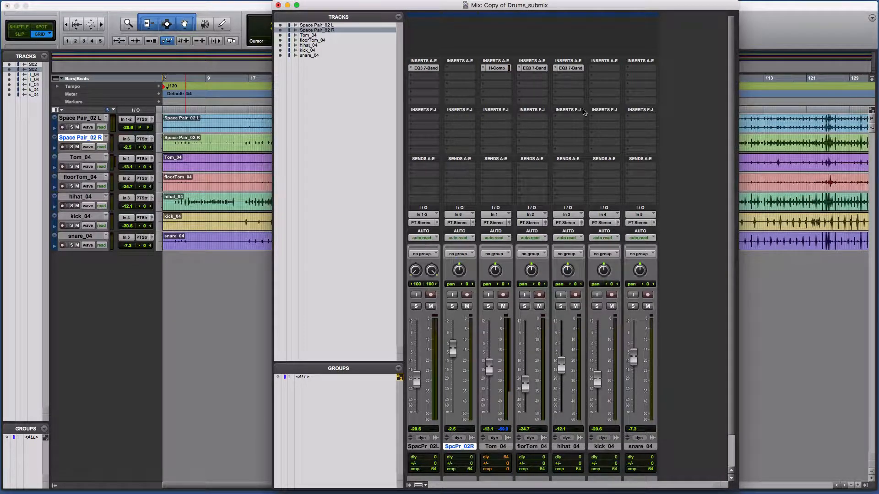
{"action": "left_click_drag", "start_coordinate": [441, 5], "coordinate": [325, 5]}
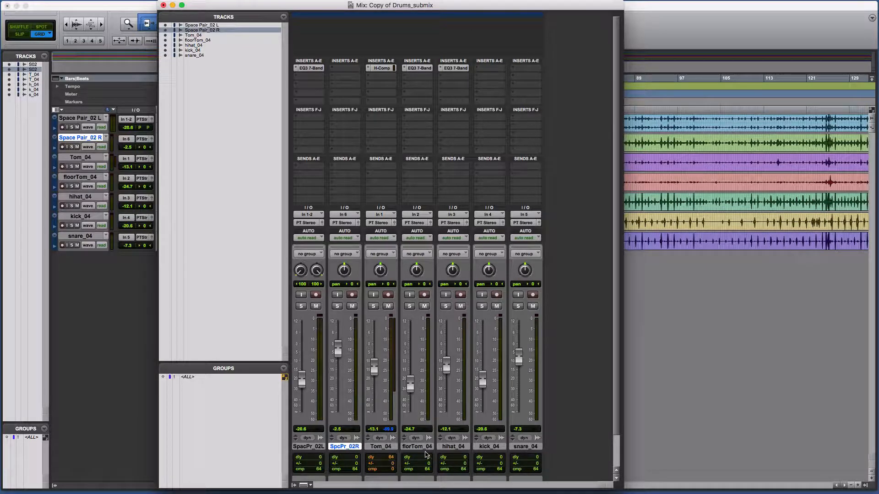
Select the floorTom_04 and Tom_04 tracks and remove the H-Comp insert from Tom_04 and the EQ3 7-Band insert from floorTom_04.
{"action": "left_click", "coordinate": [420, 448]}
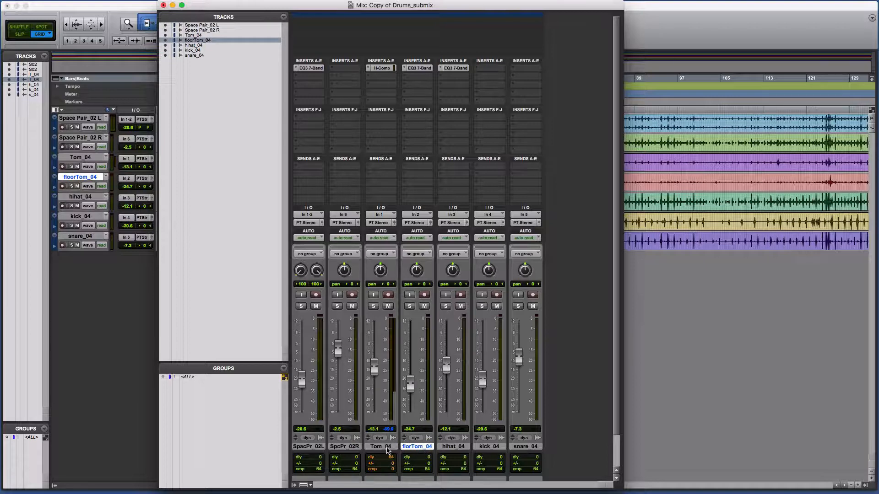
{"action": "left_click", "coordinate": [384, 446], "text": "shift"}
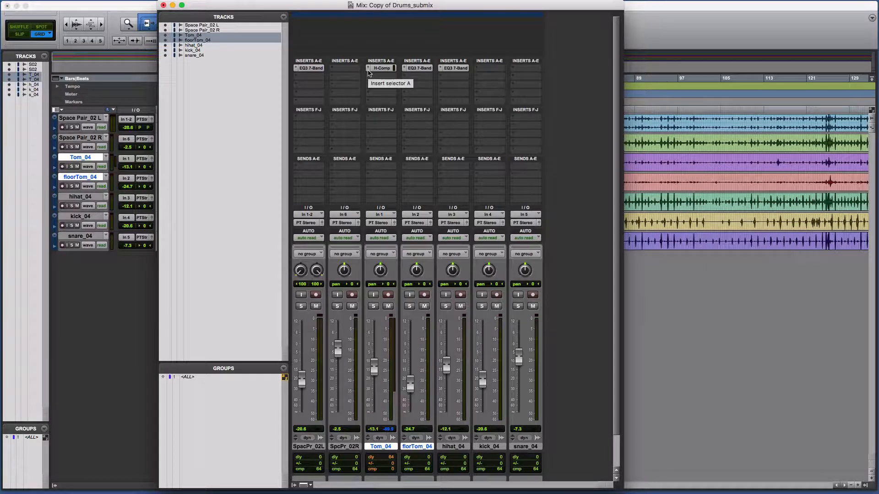
{"action": "left_click", "coordinate": [368, 72]}
{"action": "left_click", "coordinate": [394, 52]}
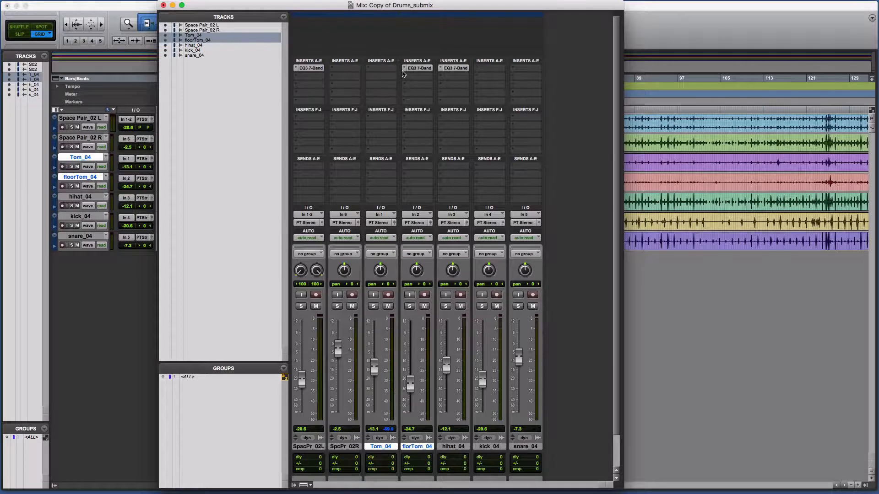
{"action": "left_click", "coordinate": [402, 68]}
{"action": "left_click", "coordinate": [412, 53]}
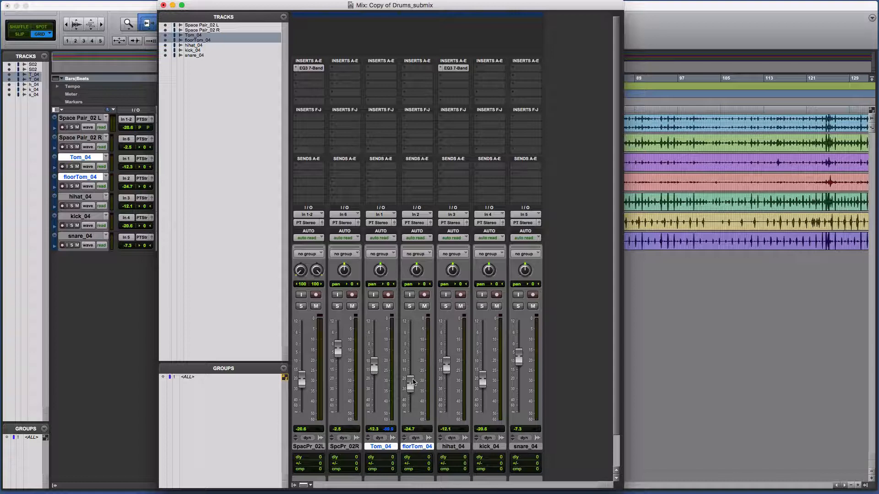
Raise the faders of Tom_04 to -7.5 dB, floorTom_04 to -17.7 dB and Space Pair_02 R to -0.1 dB.
{"action": "mouse_move", "coordinate": [413, 382]}
{"action": "left_mouse_down"}
{"action": "mouse_move", "coordinate": [374, 361]}
{"action": "mouse_move", "coordinate": [410, 376]}
{"action": "left_mouse_up"}
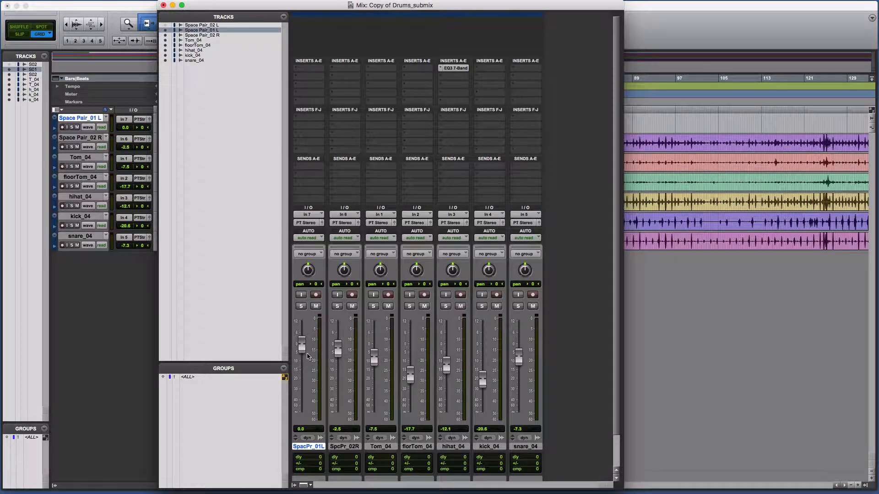
{"action": "left_click_drag", "start_coordinate": [339, 353], "coordinate": [339, 353]}
Assign Bus 1 (Mono) to the first send slot of the Space Pair_01 L track.
{"action": "left_click", "coordinate": [309, 167]}
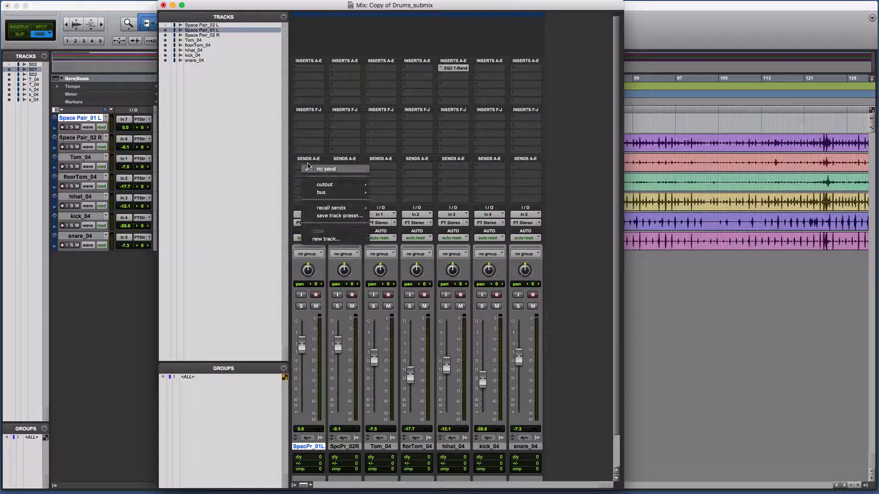
{"action": "mouse_move", "coordinate": [325, 193]}
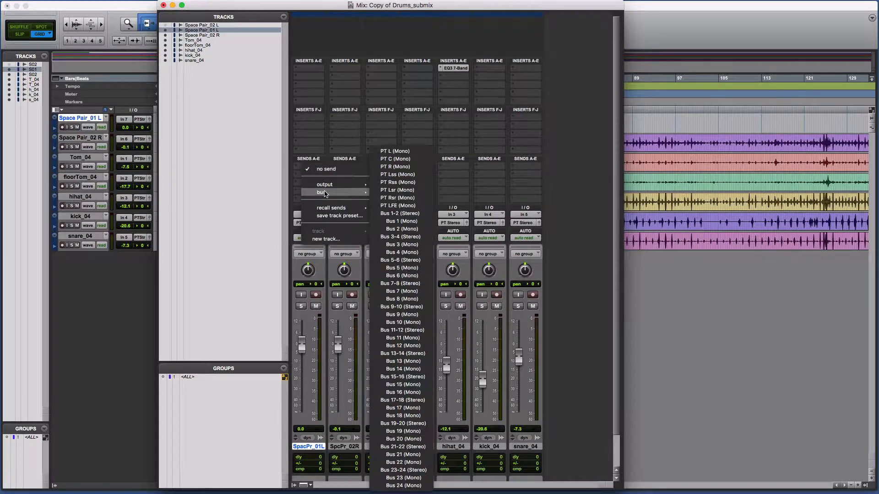
{"action": "left_click", "coordinate": [406, 221]}
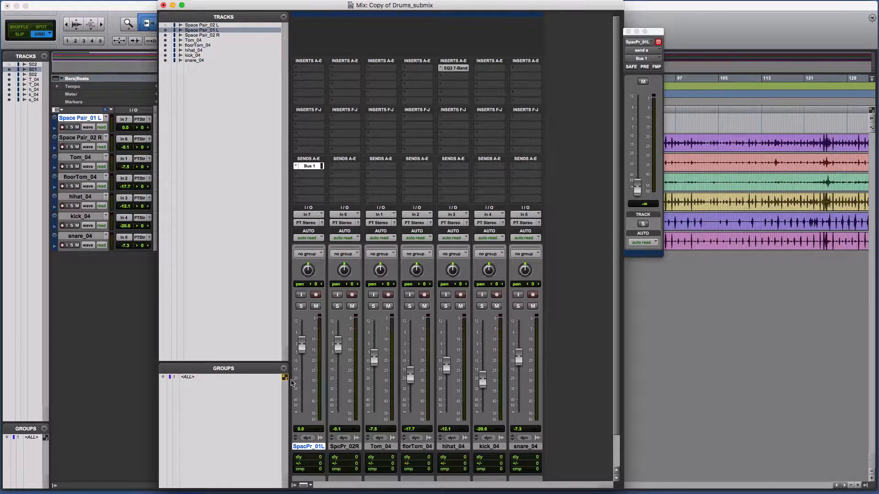
Assign Bus 2 (Mono) to the first send slot of the Space Pair_02 R track and move its send window clear of the mixer.
{"action": "left_click", "coordinate": [347, 167]}
{"action": "mouse_move", "coordinate": [358, 192]}
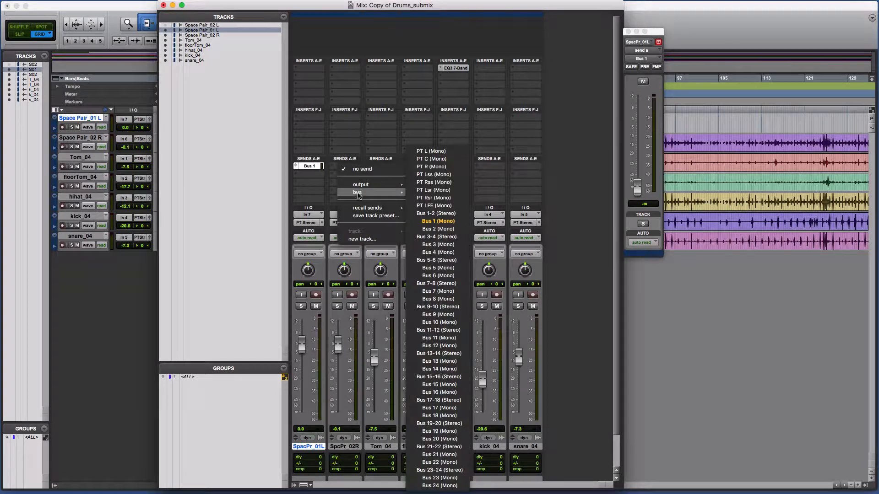
{"action": "left_click", "coordinate": [438, 229]}
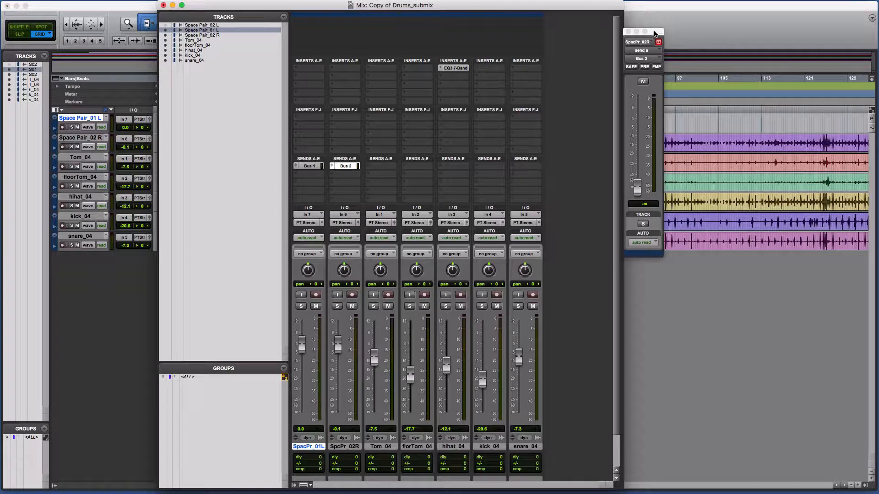
{"action": "left_click_drag", "start_coordinate": [644, 33], "coordinate": [693, 72]}
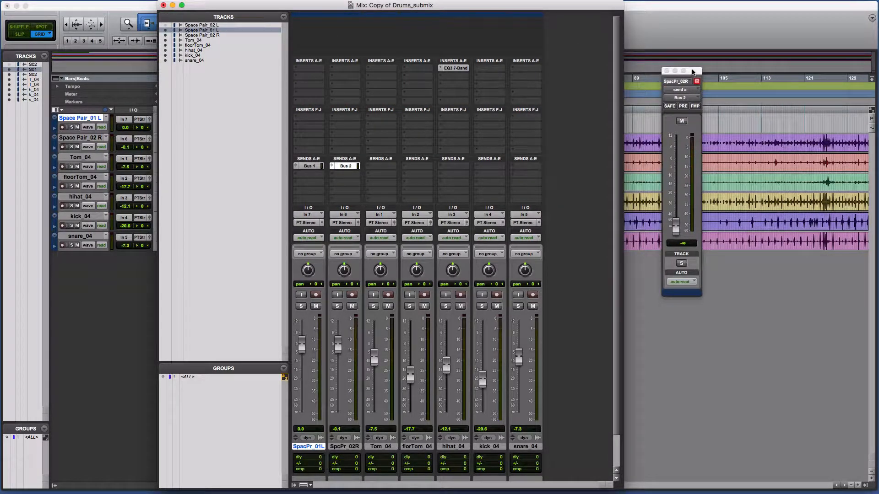
Raise the Bus 1 send level on Space Pair_01 L and the Bus 2 send level on Space Pair_02 R, and close the send window.
{"action": "left_click", "coordinate": [309, 167]}
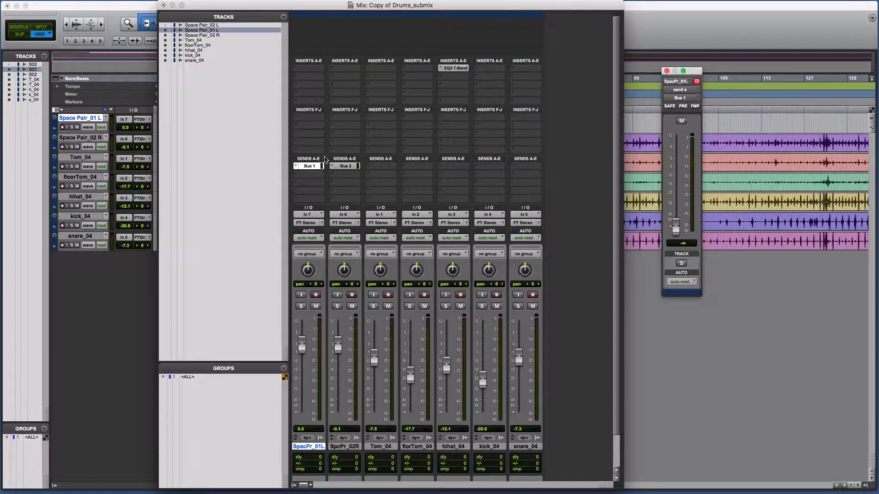
{"action": "left_click", "coordinate": [345, 166]}
{"action": "left_click", "coordinate": [306, 166]}
{"action": "left_click_drag", "start_coordinate": [676, 228], "coordinate": [679, 166]}
{"action": "left_click_drag", "start_coordinate": [679, 165], "coordinate": [678, 163]}
{"action": "left_click", "coordinate": [346, 165]}
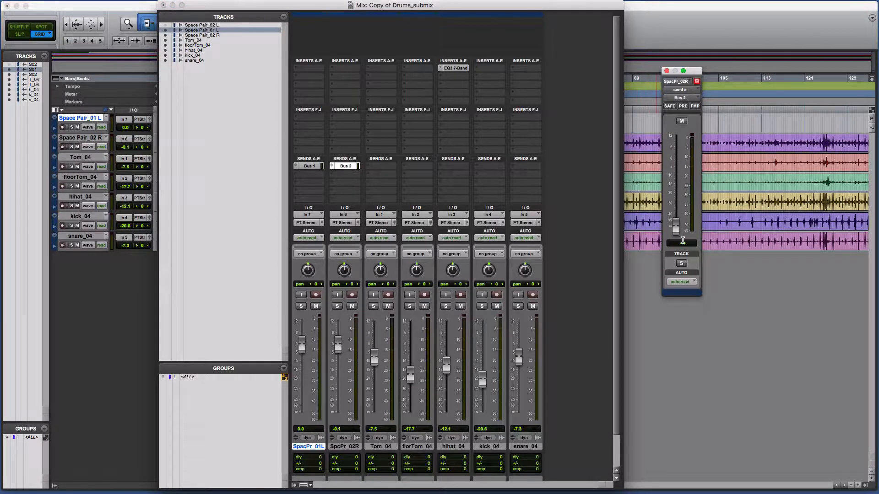
{"action": "left_click_drag", "start_coordinate": [678, 235], "coordinate": [681, 167]}
{"action": "left_click", "coordinate": [667, 71]}
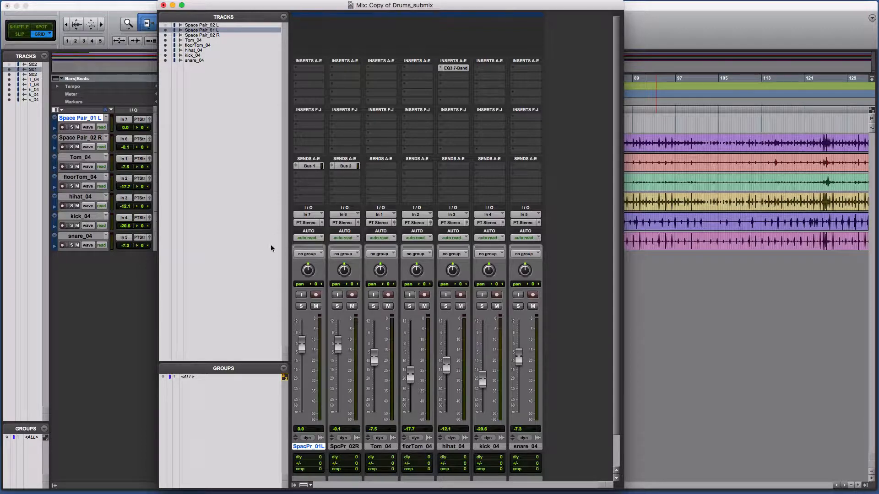
Set the outputs of the Space Pair_01 L and Space Pair_02 R tracks to no output.
{"action": "left_click", "coordinate": [315, 225]}
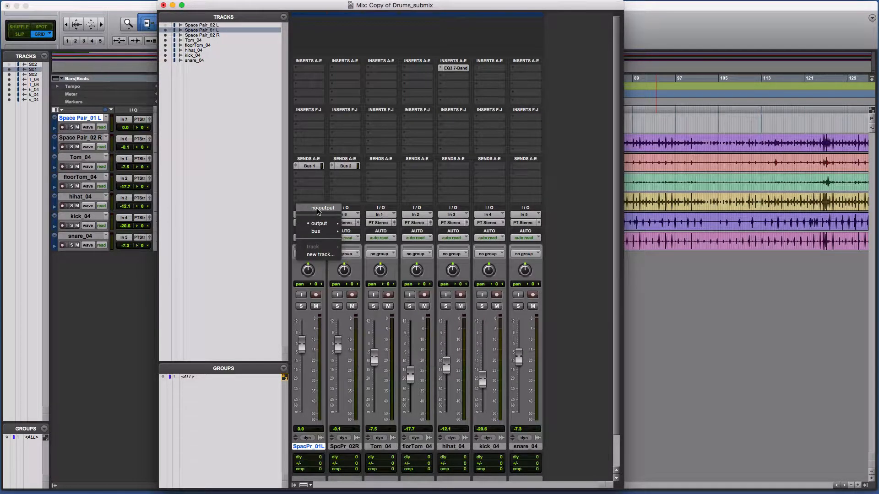
{"action": "left_click", "coordinate": [319, 212]}
{"action": "left_click", "coordinate": [349, 224]}
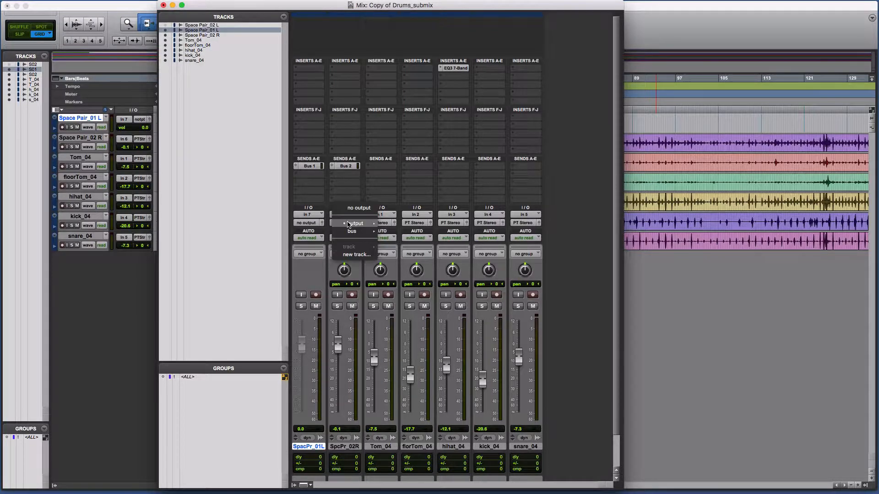
{"action": "left_click", "coordinate": [361, 212]}
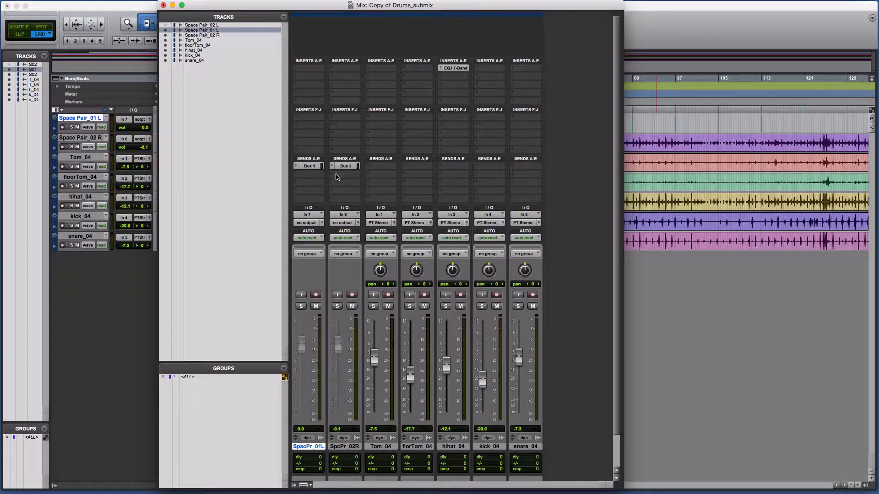
Create a new stereo Aux Input track in the session.
{"action": "mouse_move", "coordinate": [243, 1]}
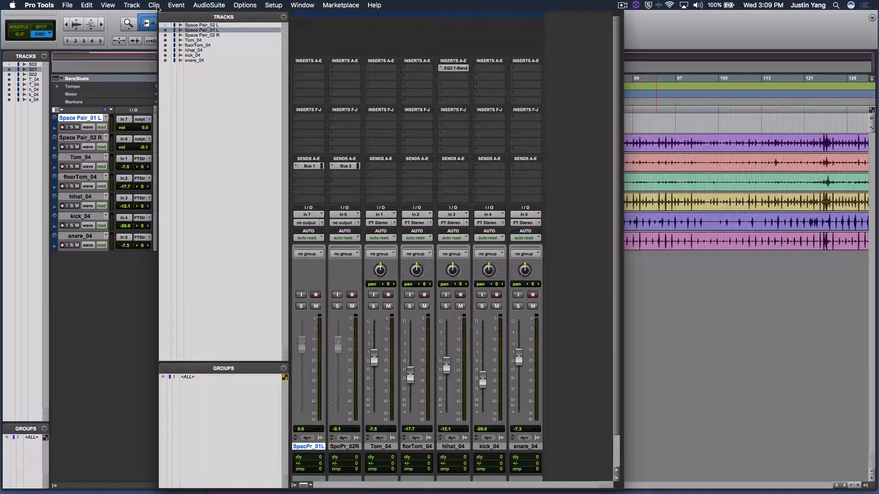
{"action": "left_click", "coordinate": [132, 5]}
{"action": "left_click", "coordinate": [135, 16]}
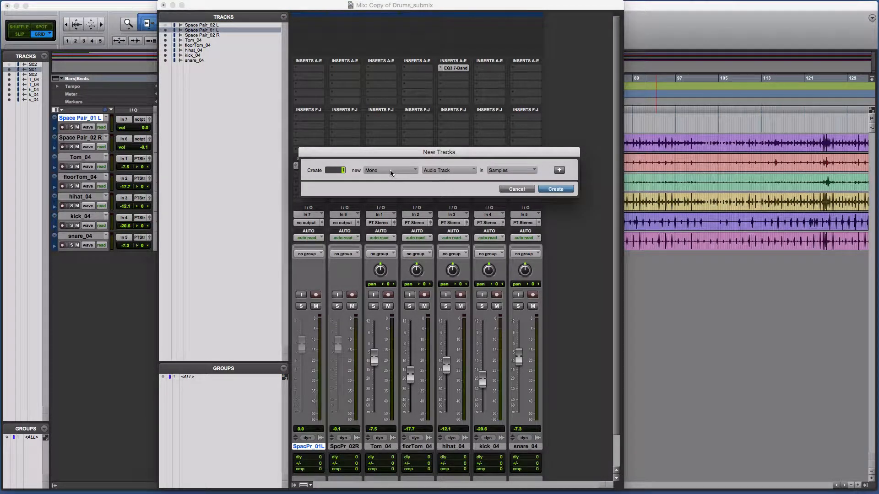
{"action": "left_click", "coordinate": [390, 169]}
{"action": "left_click", "coordinate": [391, 183]}
{"action": "left_click", "coordinate": [468, 171]}
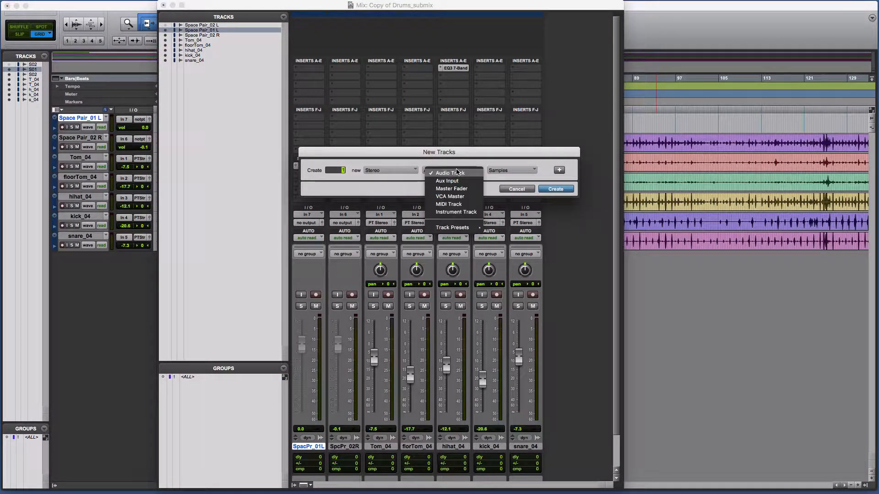
{"action": "left_click", "coordinate": [464, 182]}
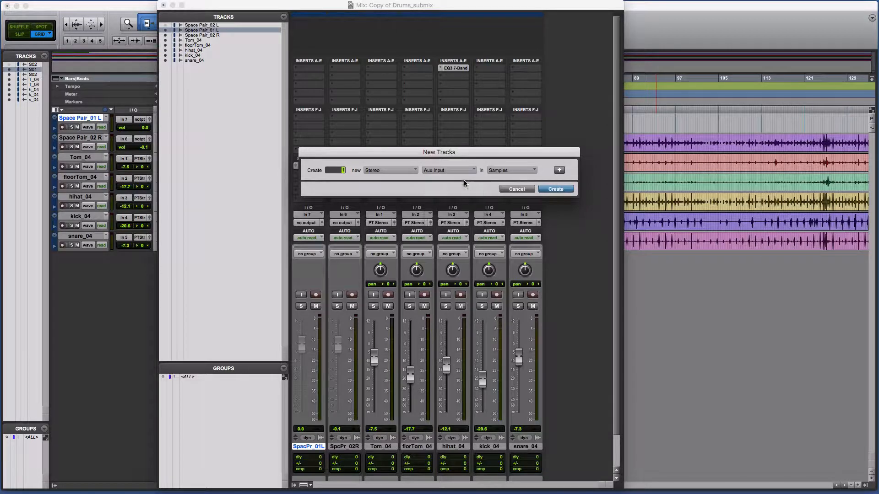
{"action": "left_click", "coordinate": [567, 189]}
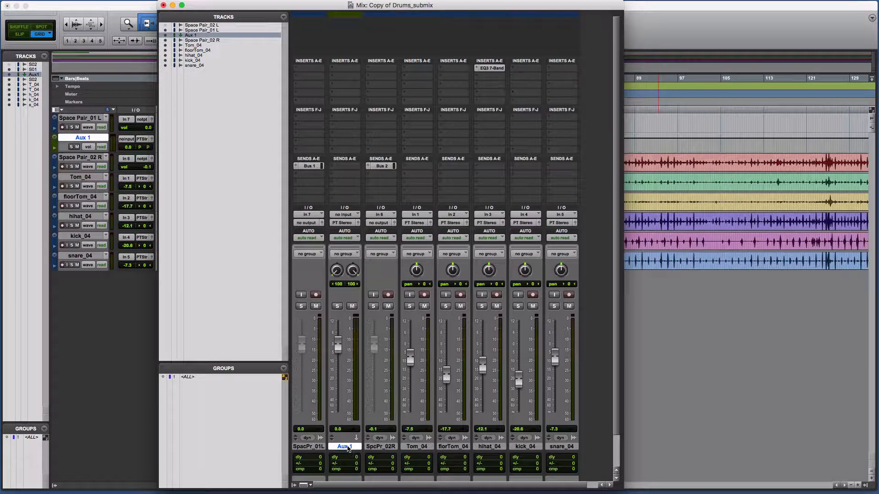
Rename the Aux 1 track as DR-OH and place it directly after the Space Pair_02 R track.
{"action": "double_click", "coordinate": [346, 446]}
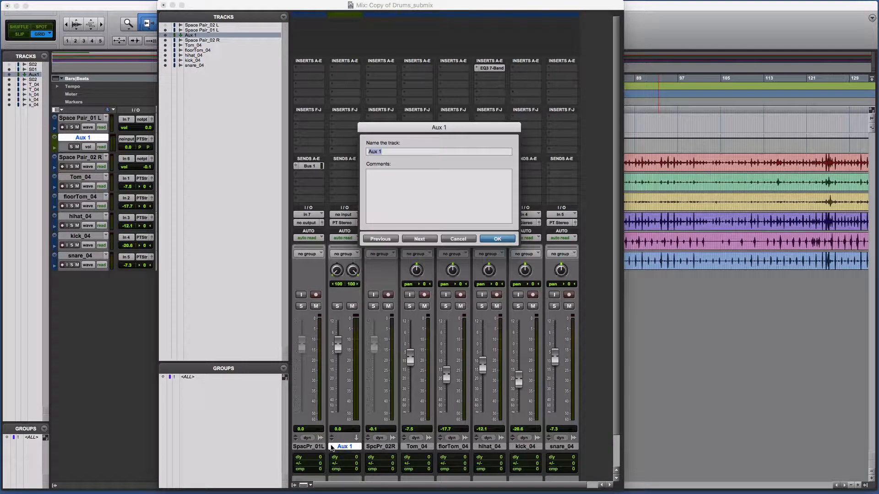
{"action": "key", "text": "Return"}
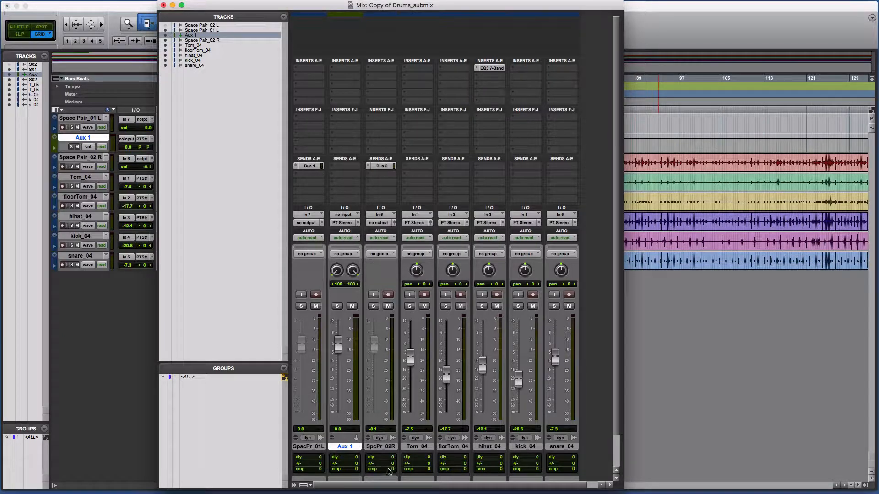
{"action": "double_click", "coordinate": [347, 447]}
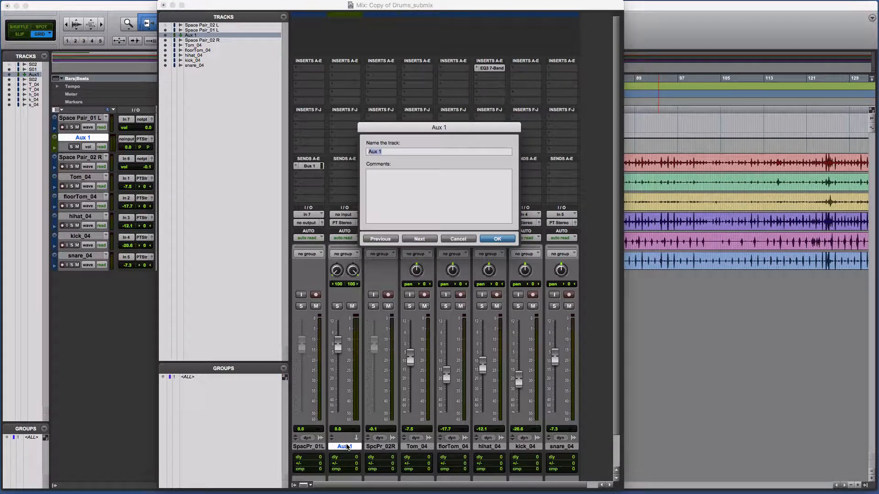
{"action": "type", "text": "DR-OH"}
{"action": "key", "text": "Return"}
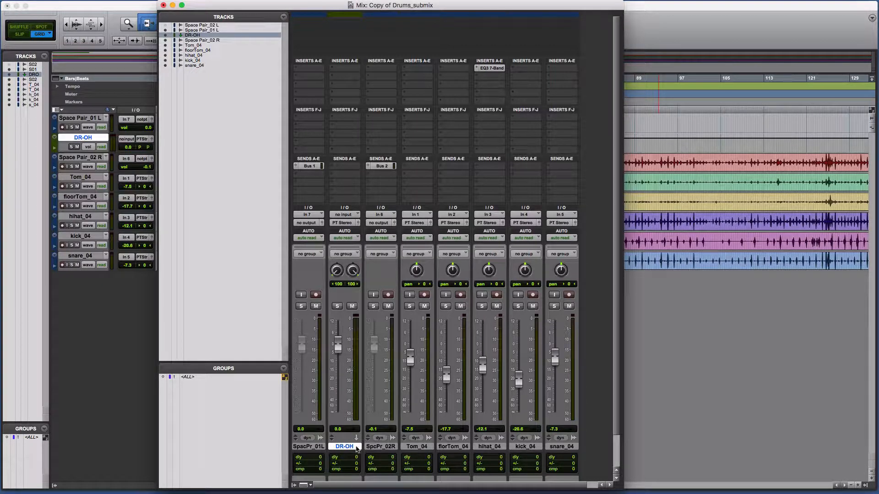
{"action": "left_click_drag", "start_coordinate": [348, 449], "coordinate": [395, 446]}
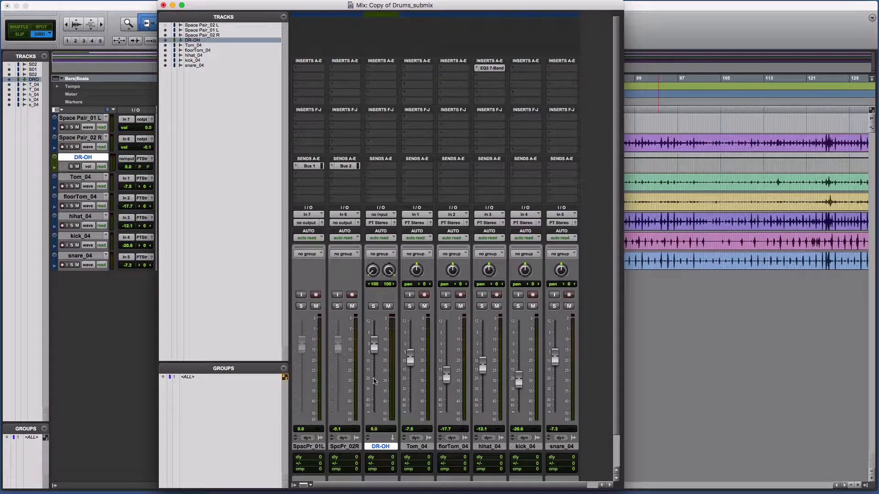
Set the input of the DR-OH track to Bus 1-2 (Stereo).
{"action": "left_click", "coordinate": [390, 217]}
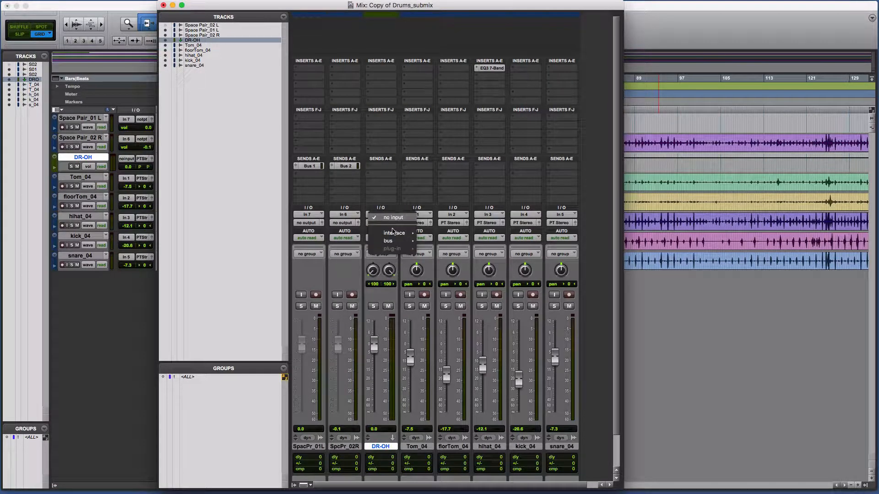
{"action": "mouse_move", "coordinate": [392, 241]}
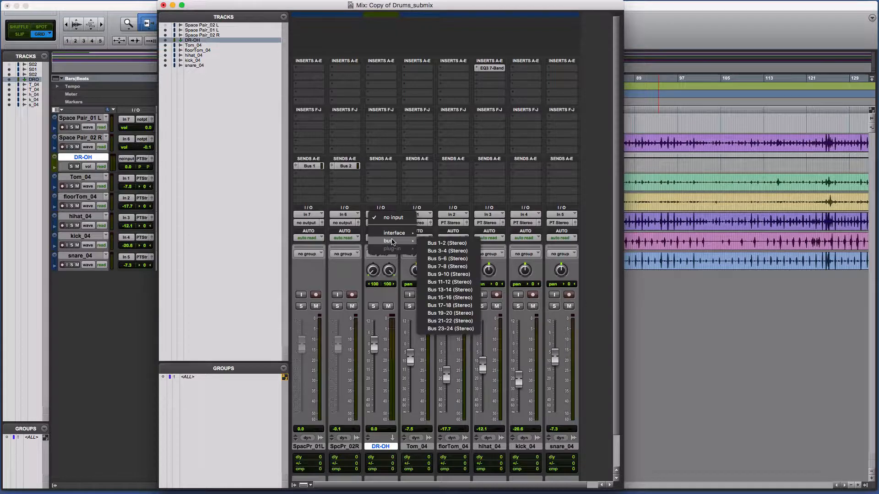
{"action": "left_click", "coordinate": [461, 244]}
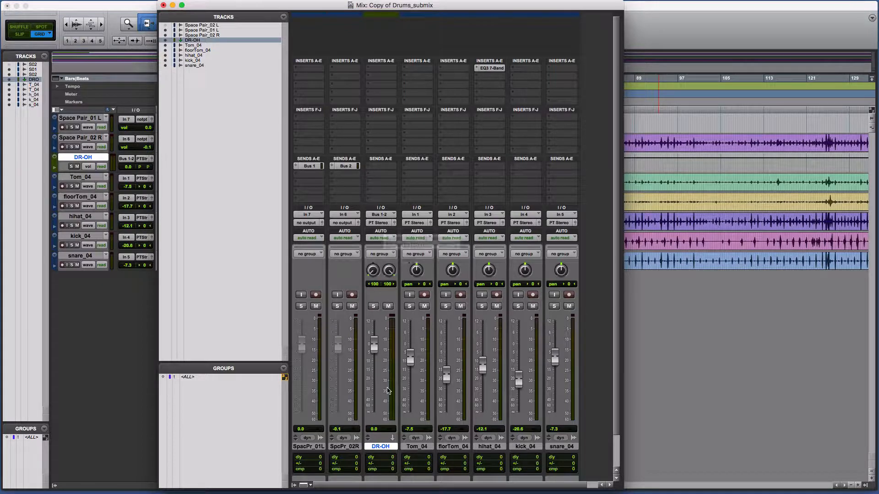
Play the session and solo the DR-OH, Space Pair_02 R and Space Pair_01 L tracks to audition the overhead submix.
{"action": "key", "text": "space"}
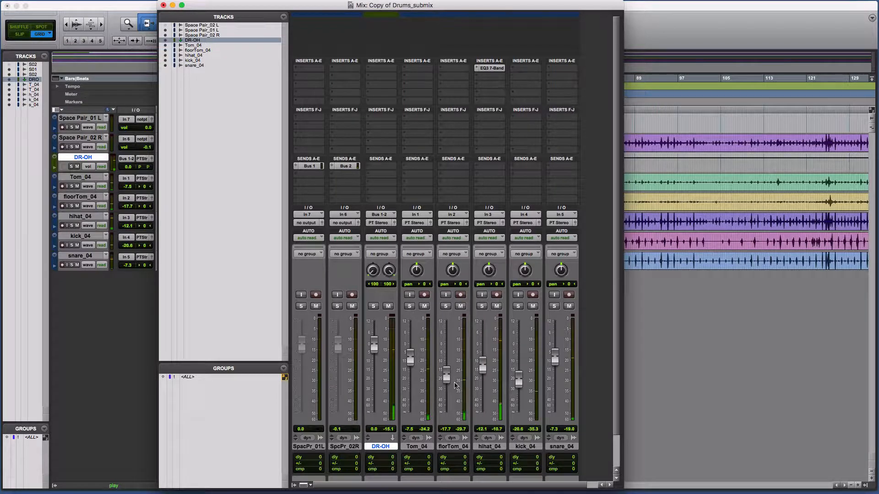
{"action": "left_click", "coordinate": [373, 306]}
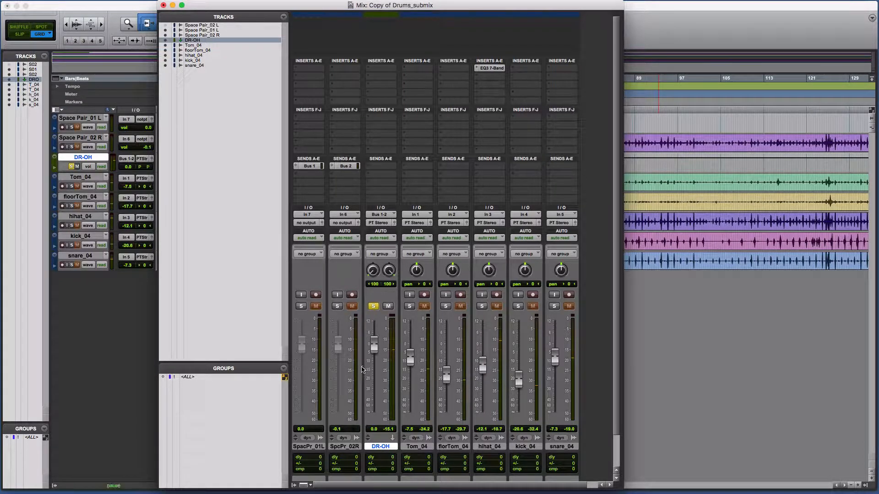
{"action": "left_click", "coordinate": [337, 306]}
{"action": "left_click", "coordinate": [301, 306]}
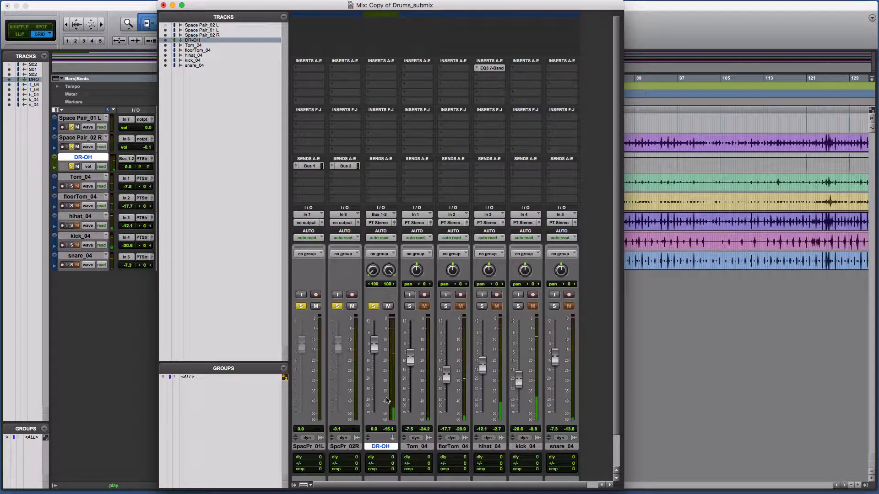
{"action": "left_click", "coordinate": [300, 306]}
{"action": "left_click", "coordinate": [301, 307]}
Insert the stereo EQ3 7-Band and H-Comp plug-ins in the first two insert slots of DR-OH, and close the plug-in window.
{"action": "left_click", "coordinate": [383, 73]}
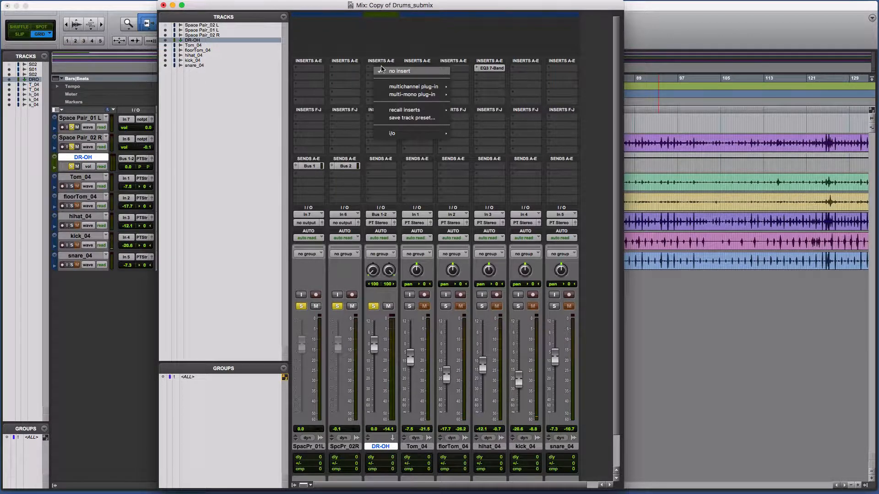
{"action": "mouse_move", "coordinate": [388, 87]}
{"action": "mouse_move", "coordinate": [473, 89]}
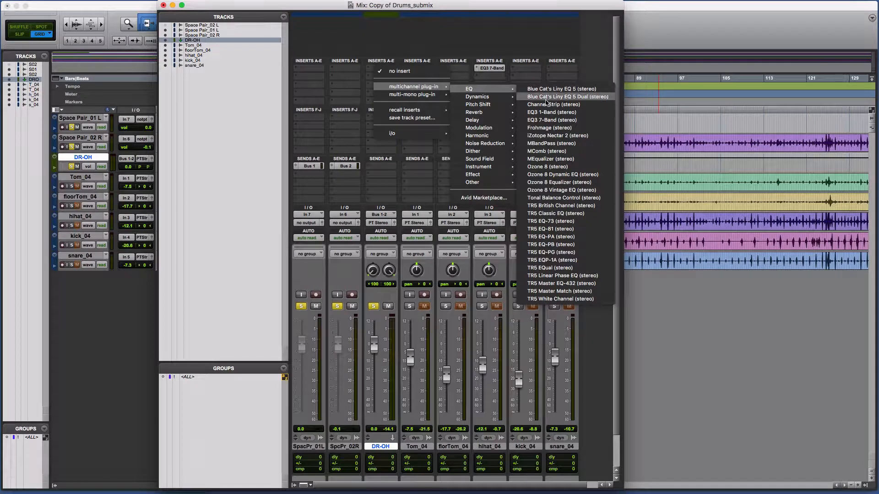
{"action": "left_click", "coordinate": [552, 119]}
{"action": "left_click", "coordinate": [378, 80]}
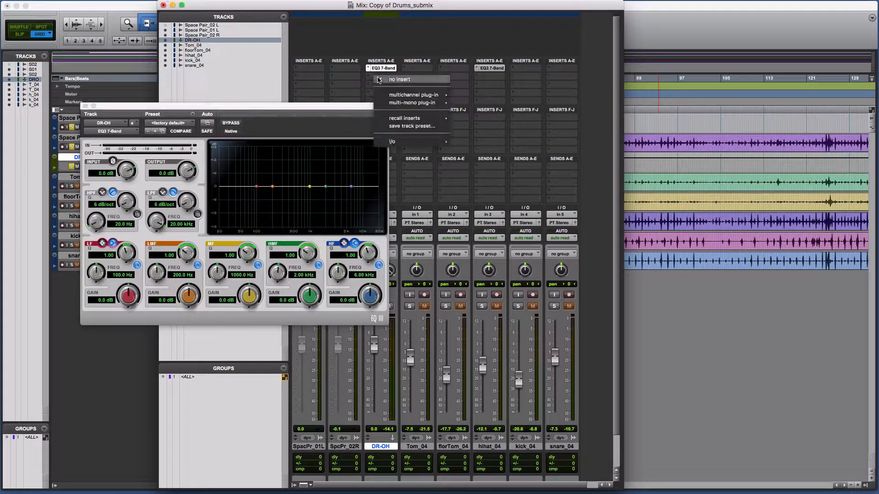
{"action": "mouse_move", "coordinate": [412, 95]}
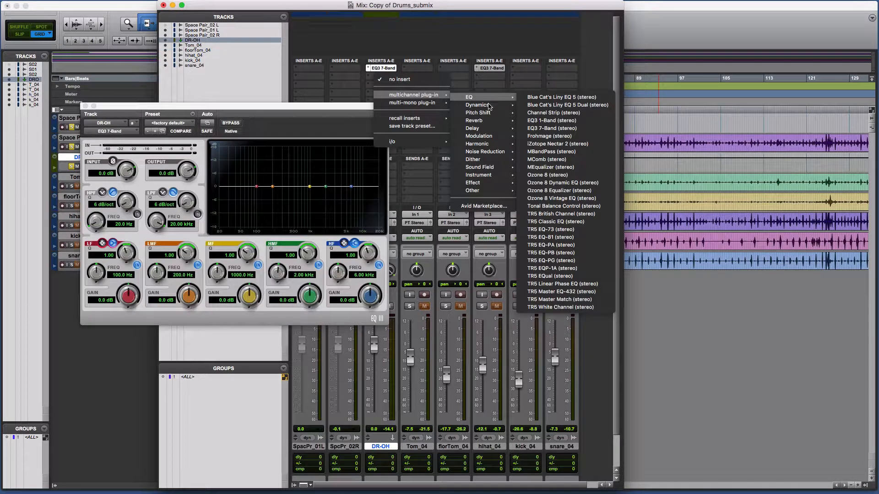
{"action": "mouse_move", "coordinate": [489, 105]}
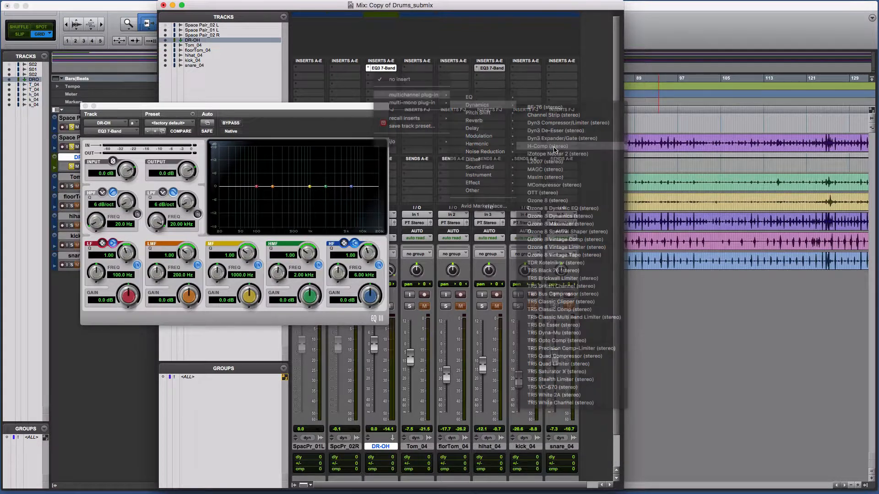
{"action": "left_click", "coordinate": [547, 146]}
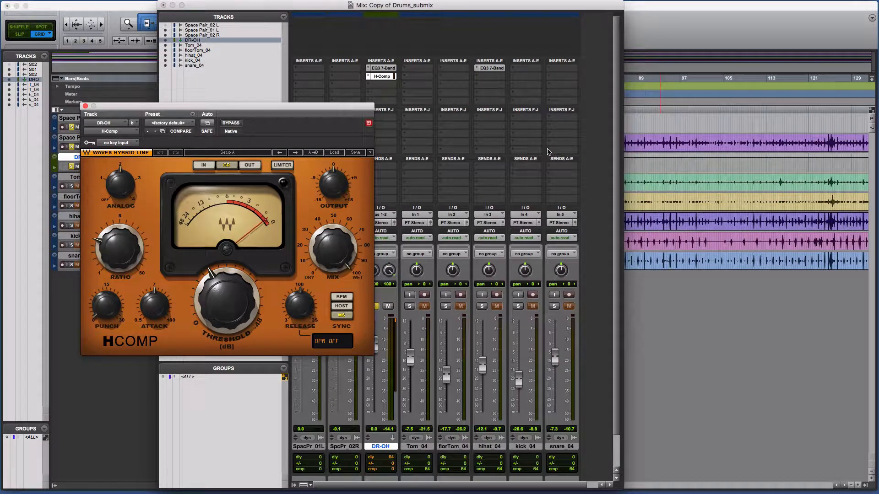
{"action": "left_click", "coordinate": [85, 106]}
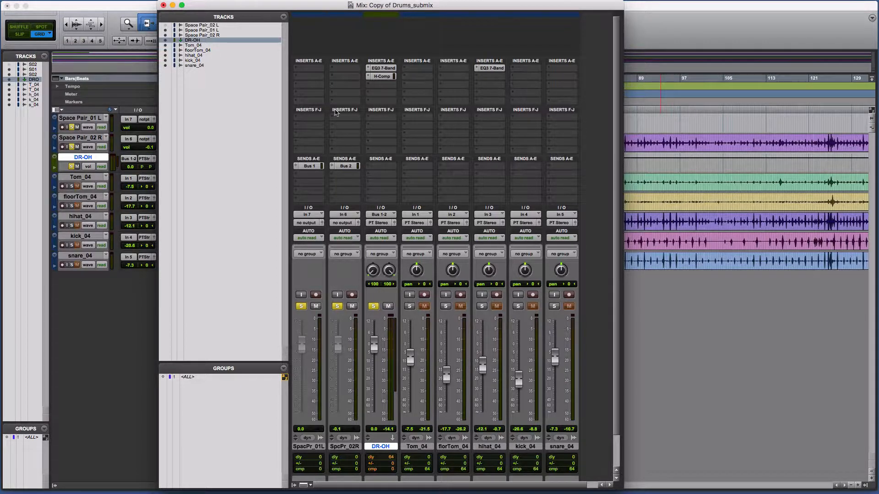
Create a new stereo Master Fader track and place it after the snare_04 track at the end of the mixer.
{"action": "mouse_move", "coordinate": [286, 3]}
{"action": "left_click", "coordinate": [135, 5]}
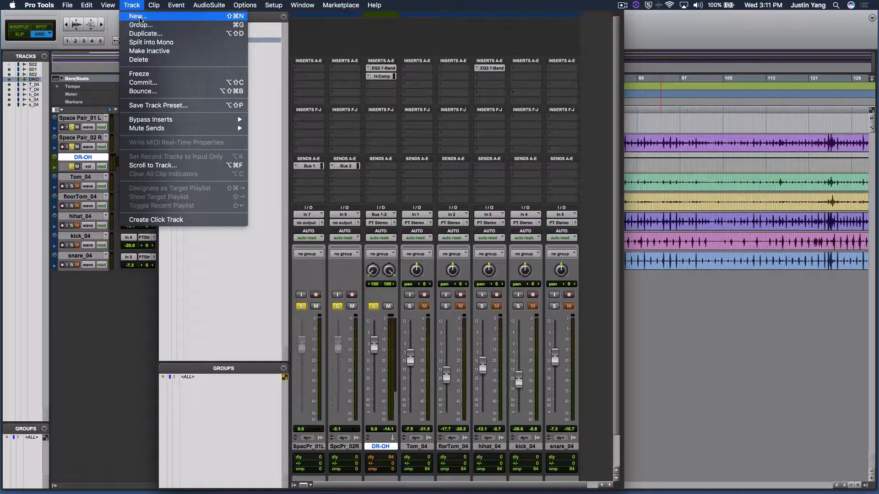
{"action": "left_click", "coordinate": [140, 17]}
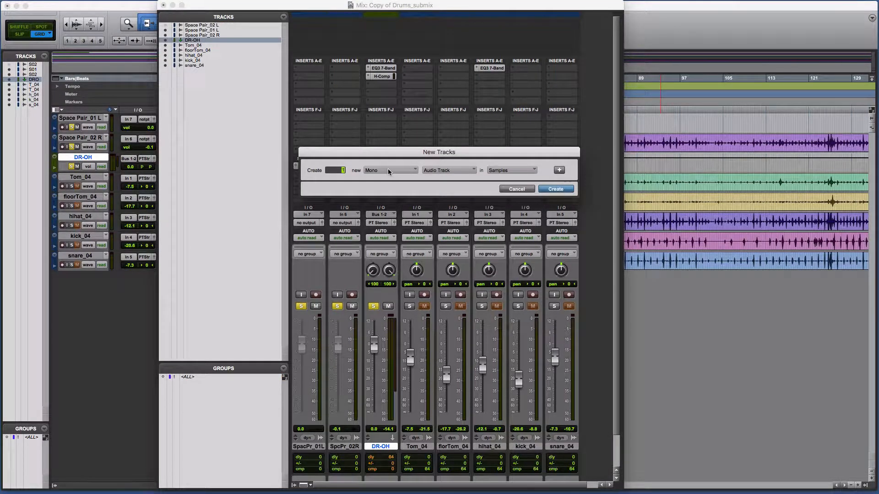
{"action": "left_click", "coordinate": [388, 170]}
{"action": "left_click", "coordinate": [389, 178]}
{"action": "left_click", "coordinate": [447, 169]}
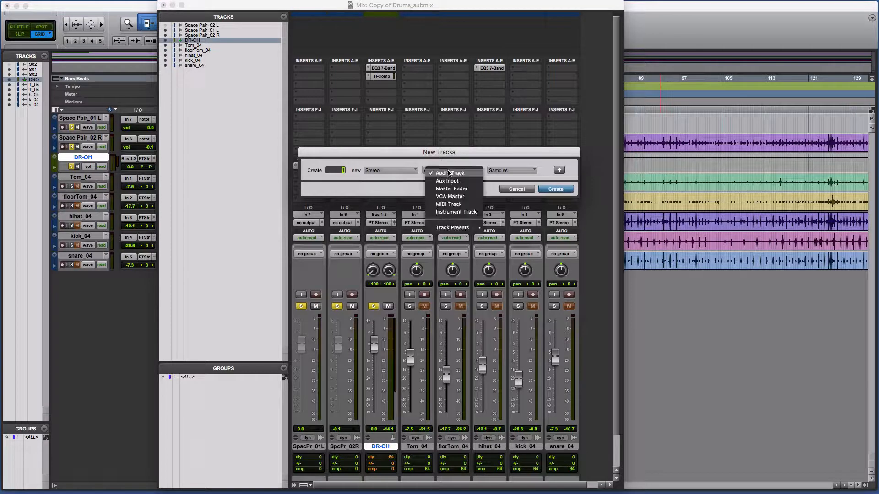
{"action": "left_click", "coordinate": [465, 190]}
{"action": "left_click", "coordinate": [551, 191]}
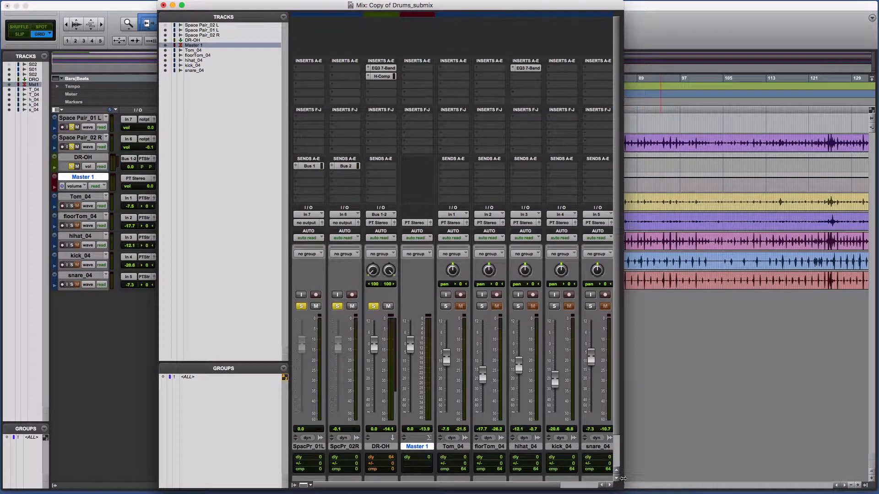
{"action": "left_click_drag", "start_coordinate": [624, 469], "coordinate": [741, 471]}
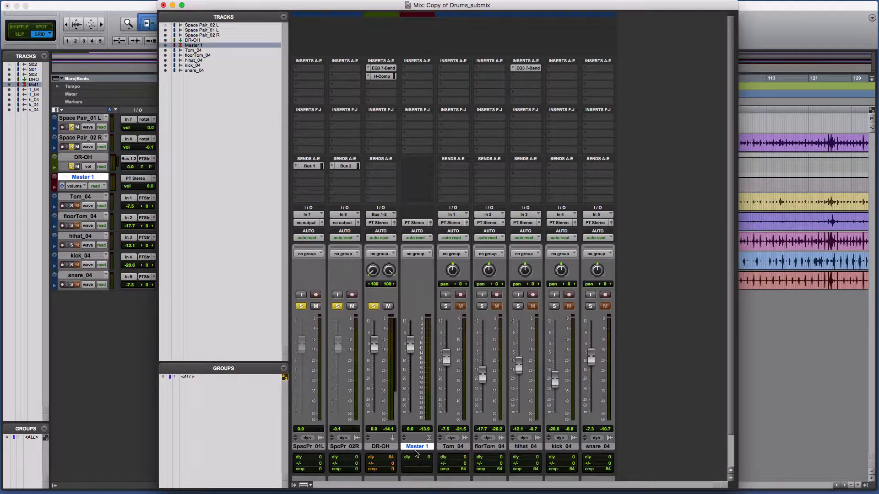
{"action": "left_click_drag", "start_coordinate": [415, 450], "coordinate": [657, 441]}
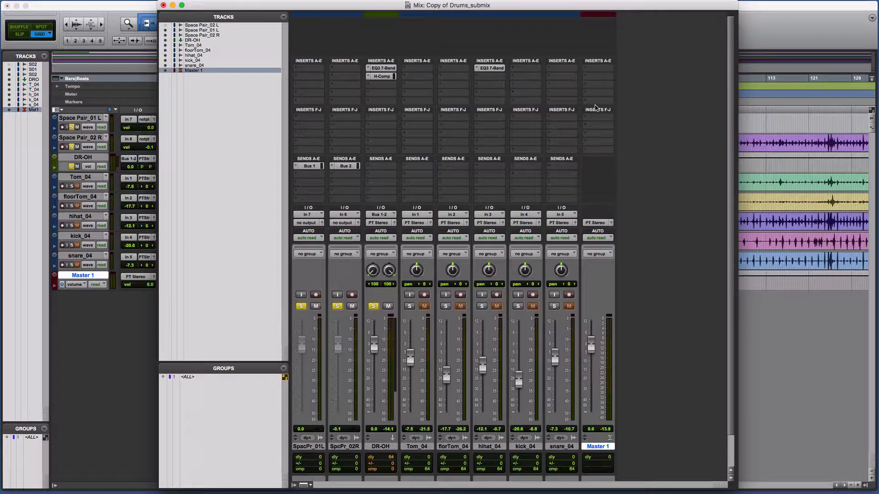
Insert the multichannel L2007 (stereo) dynamics plug-in in the first insert slot of Master 1, and close the plug-in window.
{"action": "left_click", "coordinate": [598, 69]}
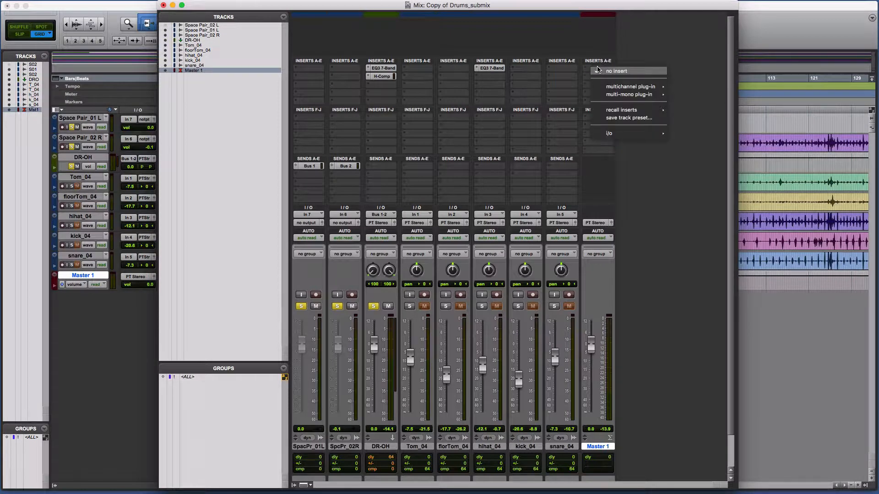
{"action": "mouse_move", "coordinate": [609, 88]}
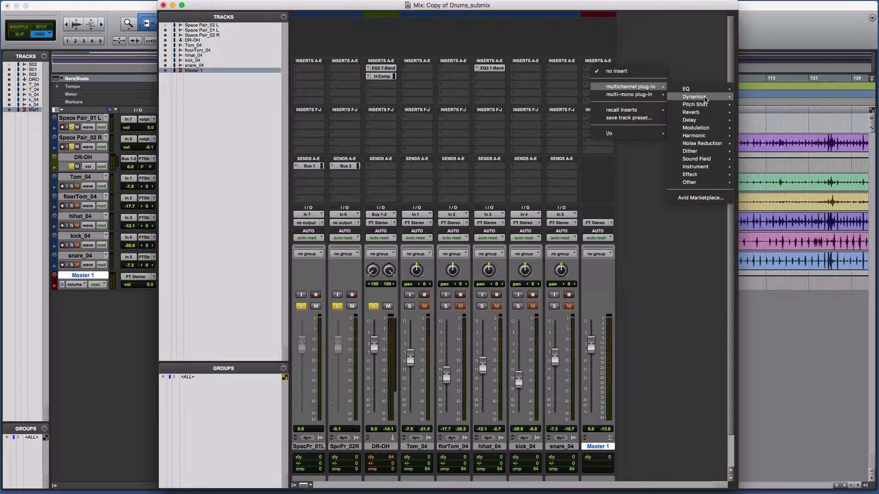
{"action": "mouse_move", "coordinate": [705, 99]}
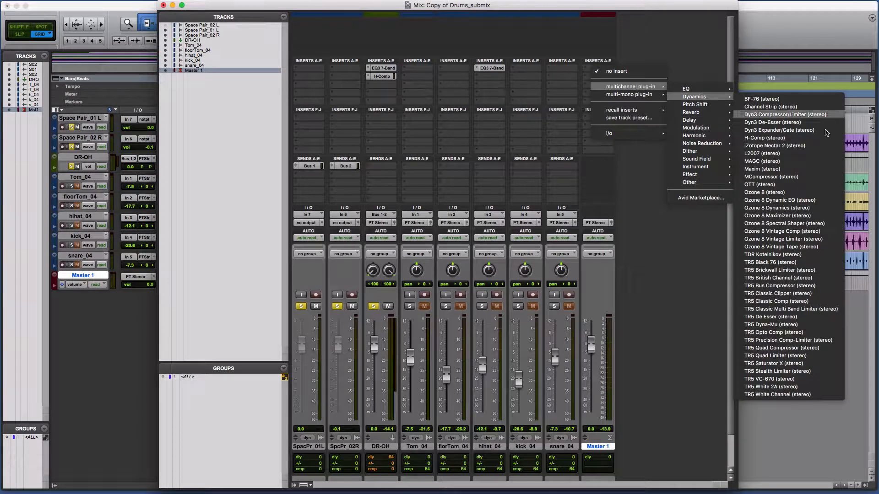
{"action": "left_click", "coordinate": [806, 154]}
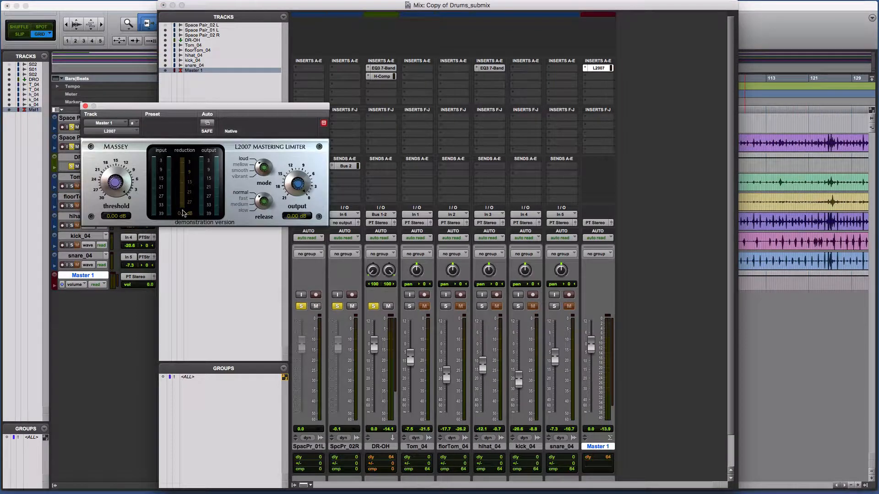
{"action": "left_click", "coordinate": [85, 107]}
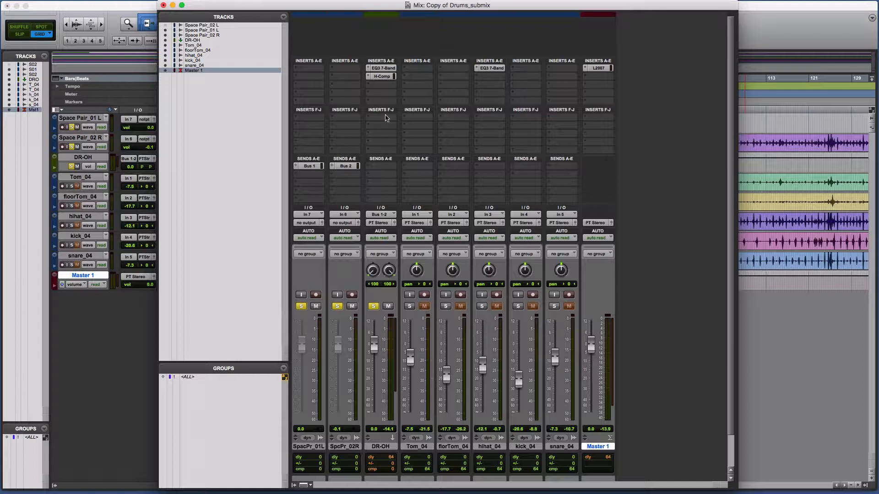
Turn off solo on the DR-OH, Space Pair_02 R and Space Pair_01 L tracks.
{"action": "left_click", "coordinate": [373, 306]}
{"action": "left_click", "coordinate": [337, 306]}
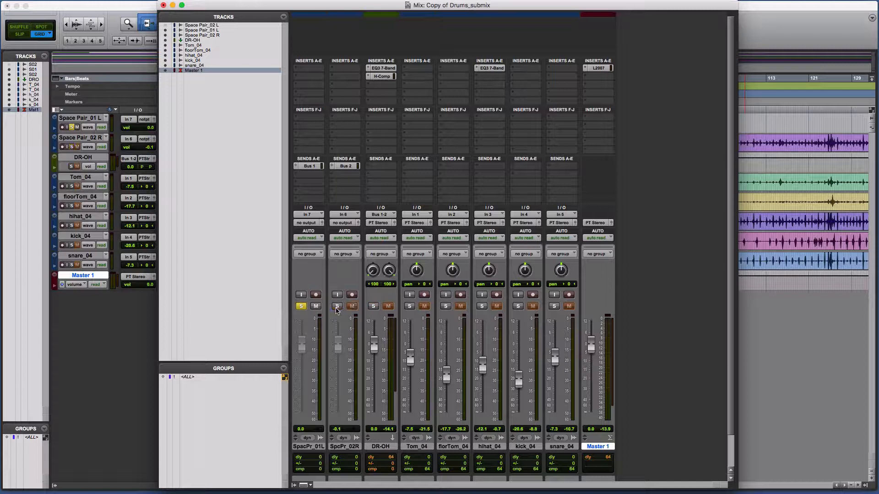
{"action": "left_click", "coordinate": [301, 306]}
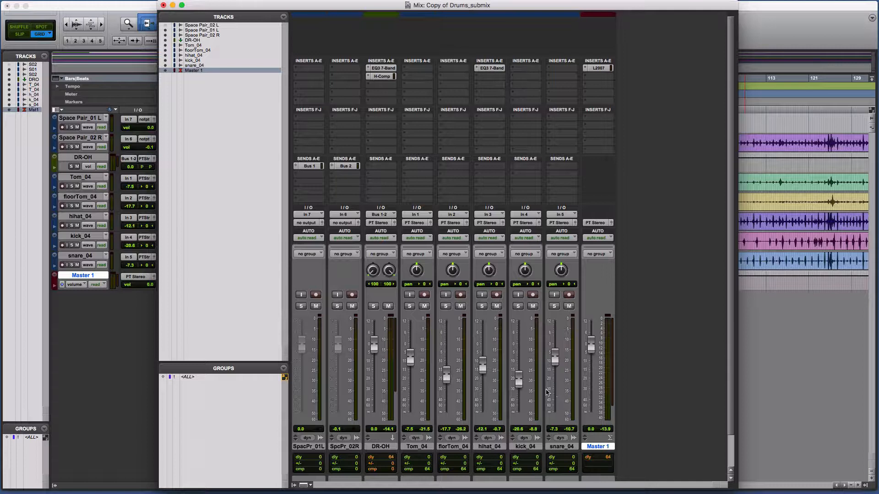
Bounce the PT Stereo mix offline as a 48 kHz, 32 Bit Float multiple mono WAV named Drums_submix_bounce.
{"action": "mouse_move", "coordinate": [258, 3]}
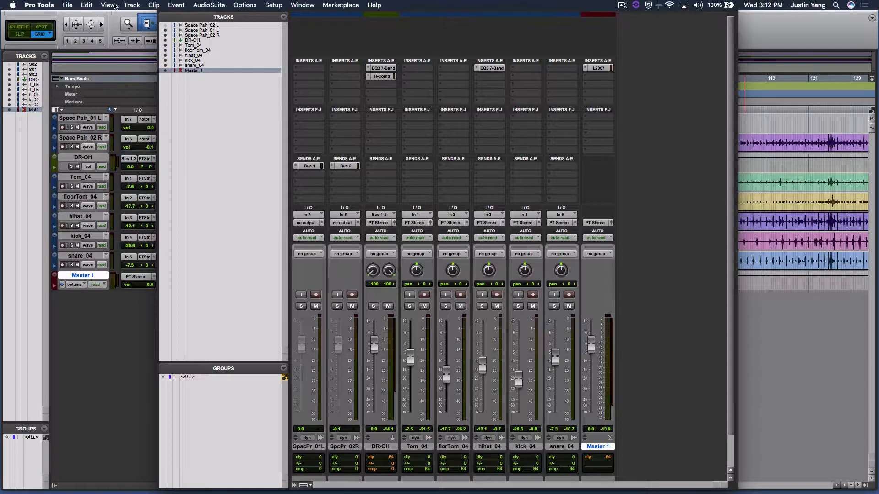
{"action": "left_click", "coordinate": [67, 6]}
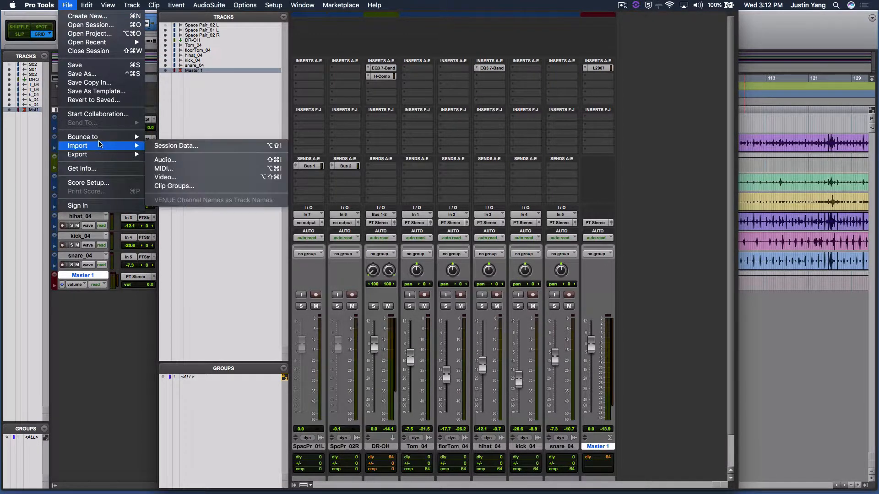
{"action": "mouse_move", "coordinate": [96, 138]}
{"action": "left_click", "coordinate": [176, 137]}
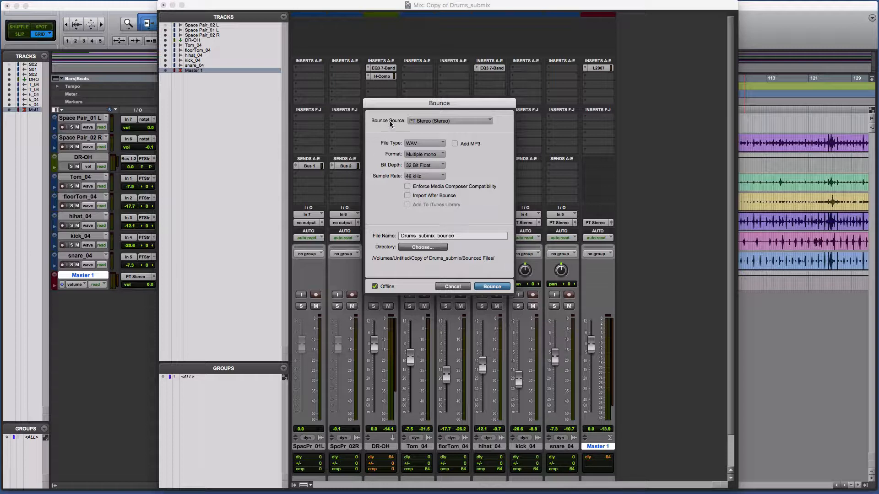
{"action": "left_click", "coordinate": [496, 287]}
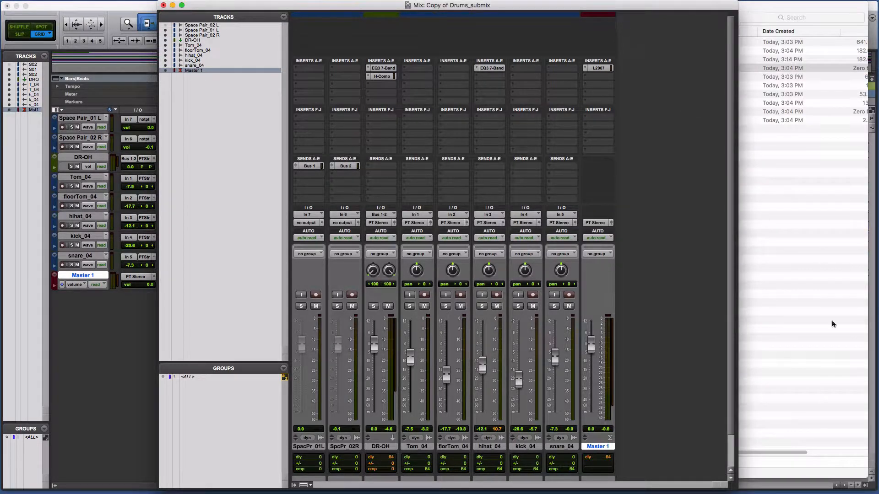
Switch to Finder and select Drums_submix_bounce.wav in the session's Bounced Files folder.
{"action": "left_click", "coordinate": [814, 321]}
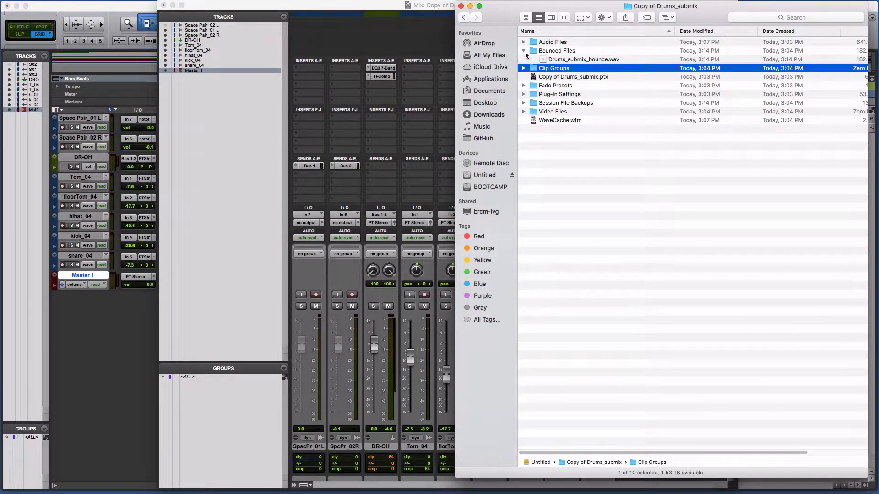
{"action": "left_click", "coordinate": [569, 61]}
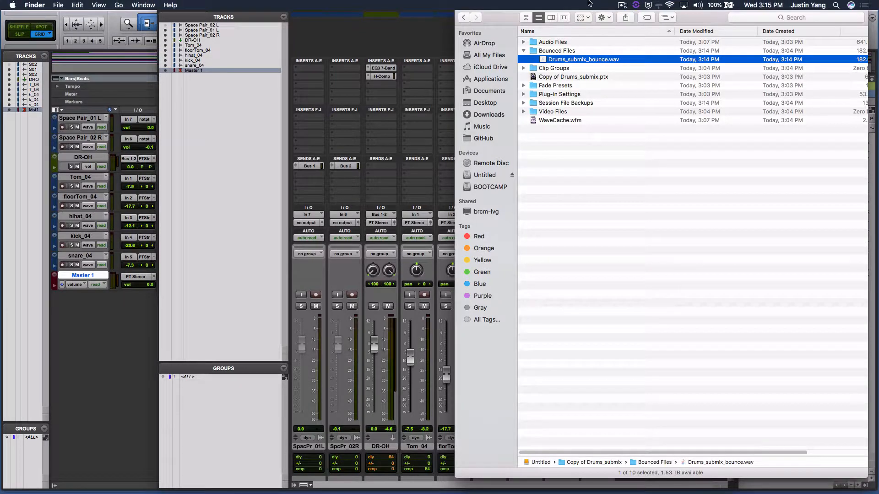
{"action": "left_click", "coordinate": [622, 6]}
{"action": "left_click", "coordinate": [623, 34]}
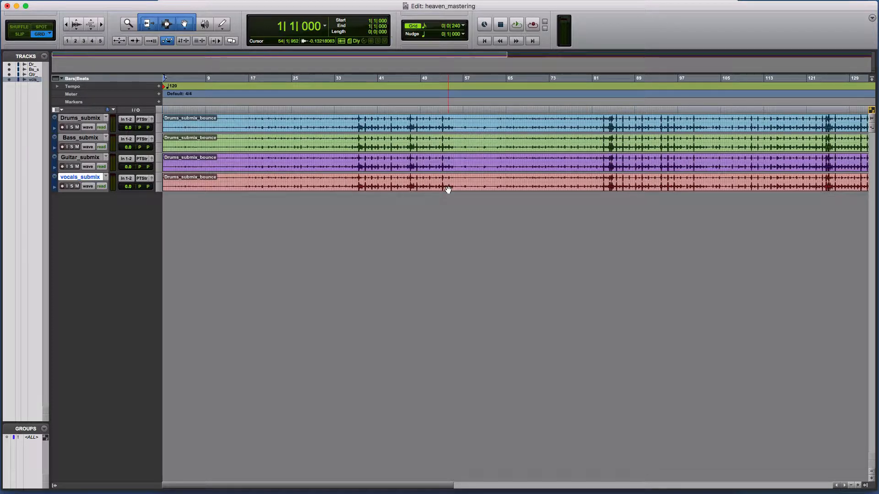
{"action": "mouse_move", "coordinate": [126, 4]}
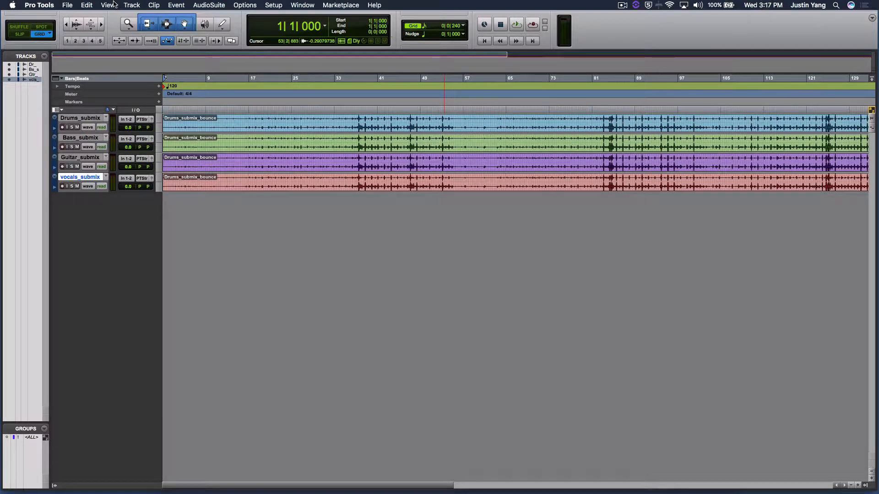
{"action": "left_click", "coordinate": [69, 5]}
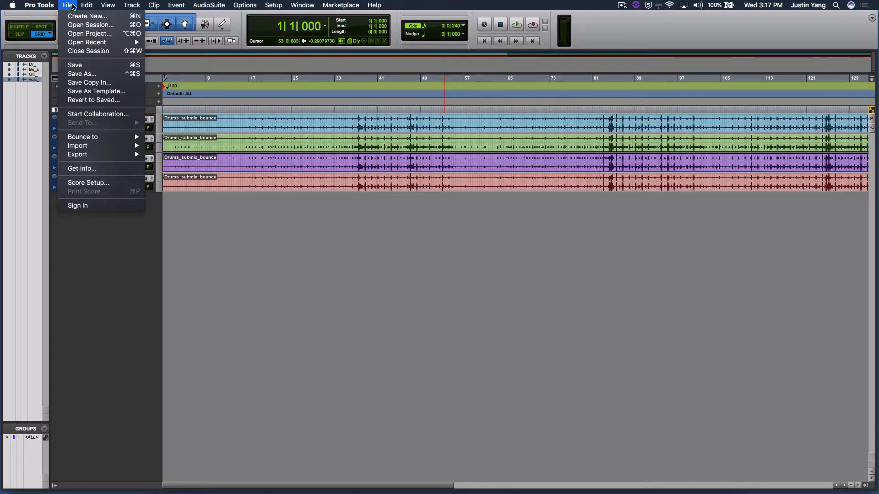
{"action": "left_click", "coordinate": [89, 84]}
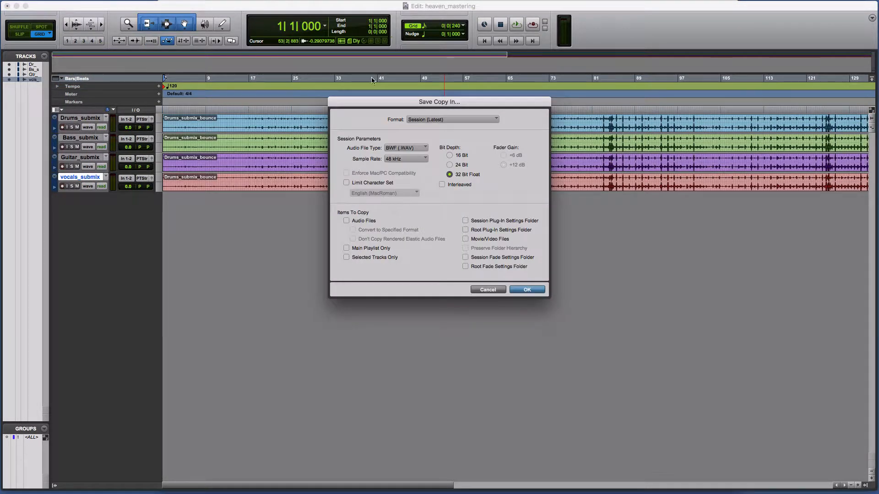
{"action": "left_click", "coordinate": [346, 221]}
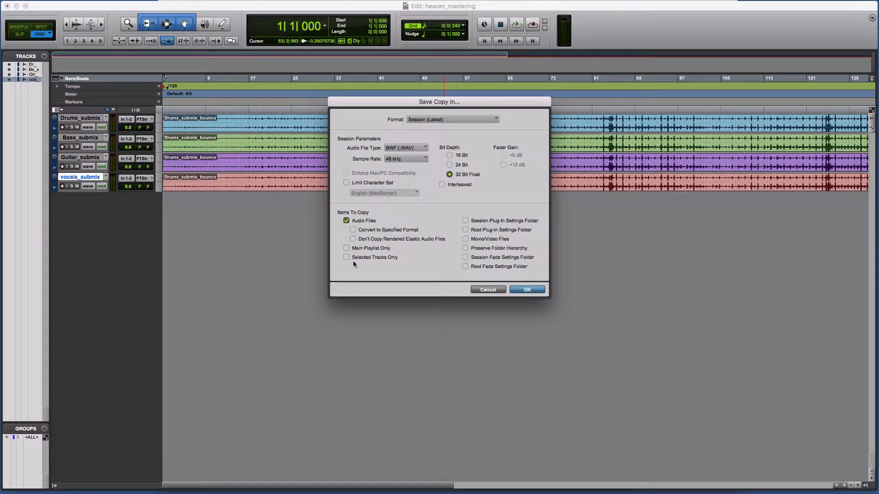
{"action": "left_click", "coordinate": [465, 221]}
{"action": "left_click", "coordinate": [466, 230]}
{"action": "left_click", "coordinate": [465, 258]}
{"action": "left_click", "coordinate": [465, 266]}
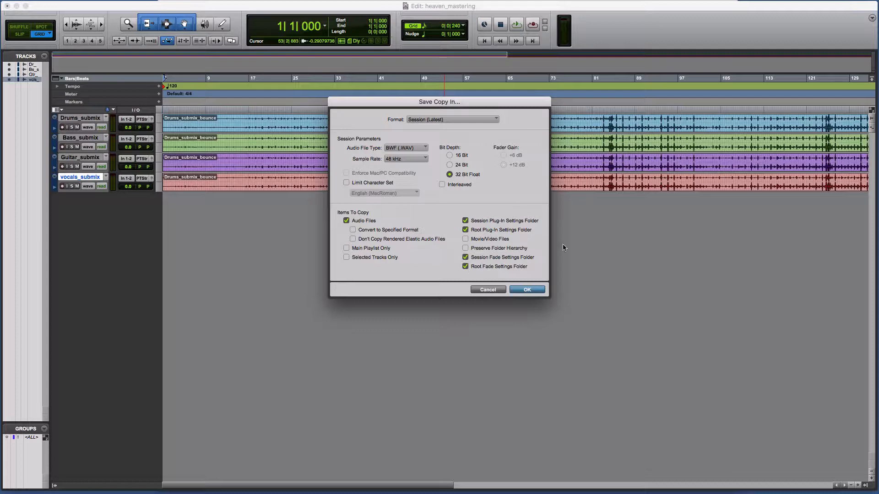
{"action": "left_click", "coordinate": [487, 290]}
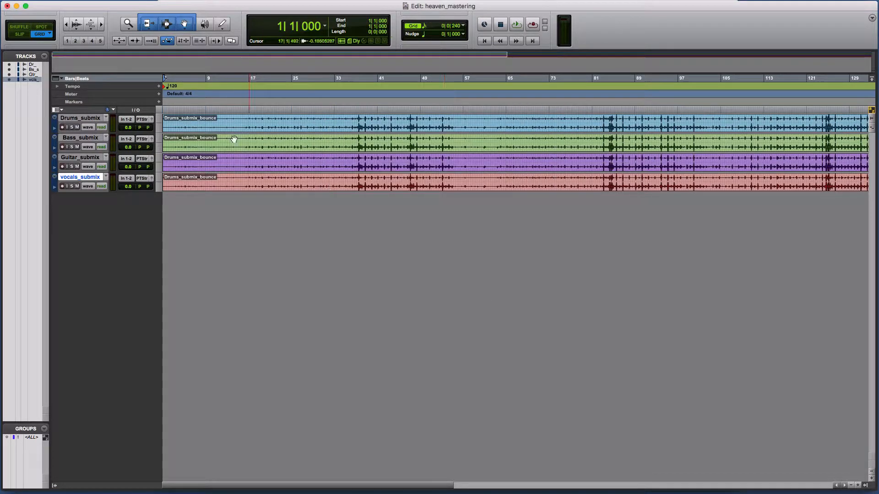
Show the Mix window and set the faders to +2.8 for Drums_submix, -14.0 for Bass_submix, +5.5 for Guitar_submix and -21.0 for vocals_submix.
{"action": "key", "text": "ctrl+Up"}
{"action": "left_click", "coordinate": [545, 341]}
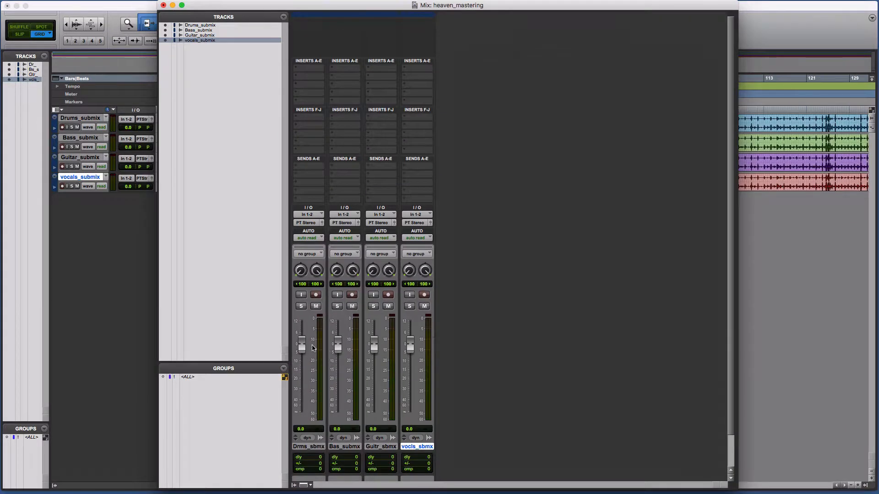
{"action": "left_click_drag", "start_coordinate": [312, 349], "coordinate": [339, 370]}
{"action": "left_click_drag", "start_coordinate": [374, 345], "coordinate": [410, 381]}
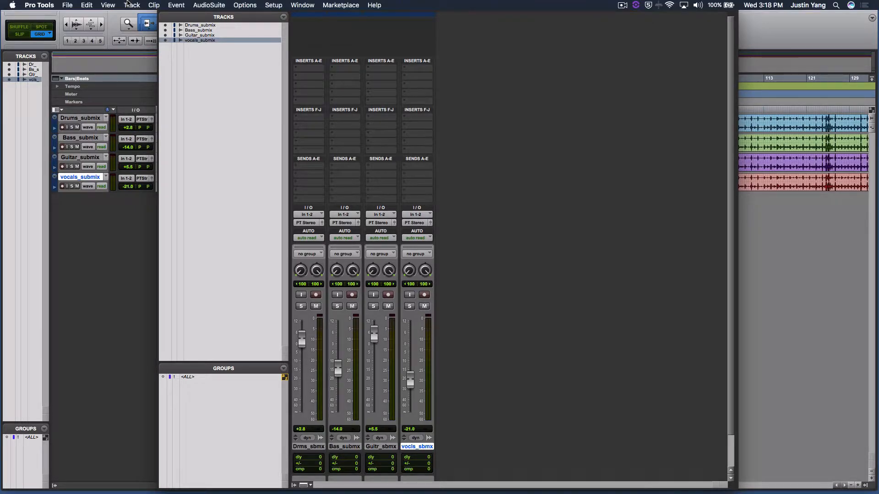
Create a new stereo Master Fader track in the heaven_mastering session and bring the Mix window back to the front.
{"action": "left_click", "coordinate": [131, 5]}
{"action": "left_click", "coordinate": [132, 16]}
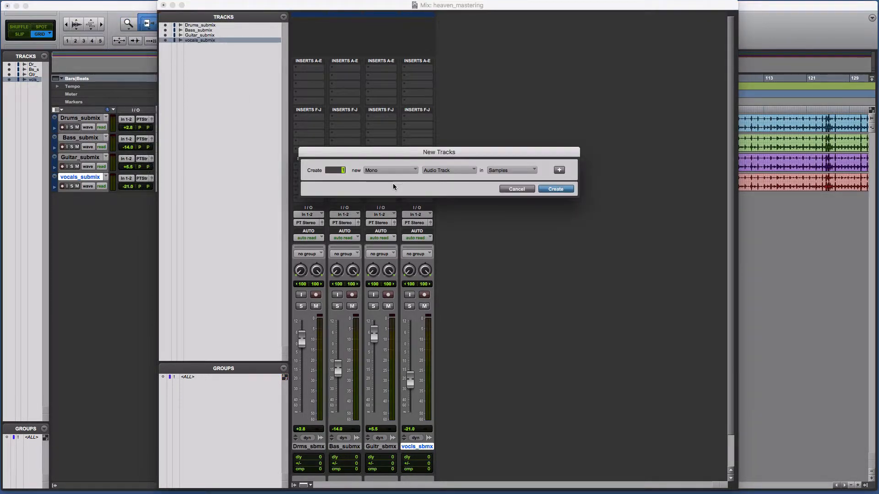
{"action": "left_click", "coordinate": [466, 171]}
{"action": "left_click", "coordinate": [452, 189]}
{"action": "left_click", "coordinate": [389, 170]}
{"action": "left_click", "coordinate": [380, 178]}
{"action": "left_click", "coordinate": [559, 189]}
{"action": "left_click", "coordinate": [87, 302]}
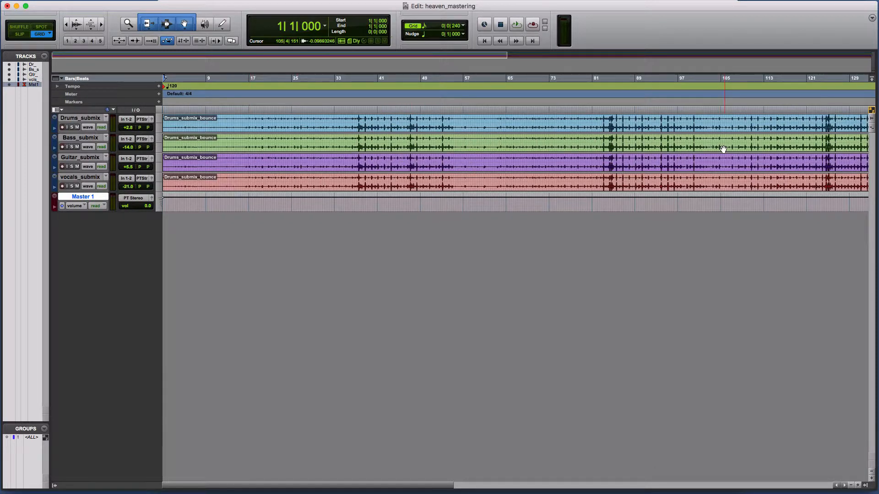
{"action": "key", "text": "ctrl+Up"}
{"action": "left_click", "coordinate": [475, 310]}
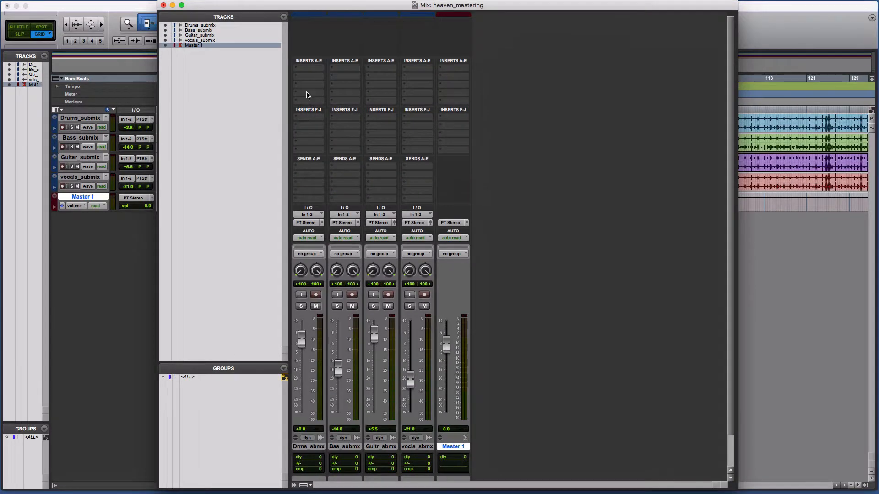
{"action": "left_click", "coordinate": [302, 71]}
{"action": "mouse_move", "coordinate": [360, 86]}
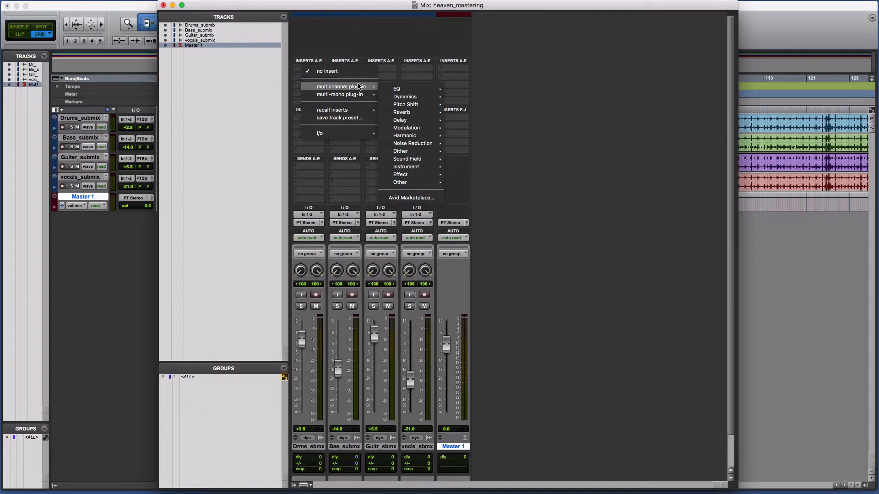
{"action": "left_click", "coordinate": [579, 191]}
Lower the faders to -15.8 for Bass_submix, -13.4 for Guitar_submix and -17.9 for Drums_submix.
{"action": "left_click_drag", "start_coordinate": [338, 368], "coordinate": [338, 373]}
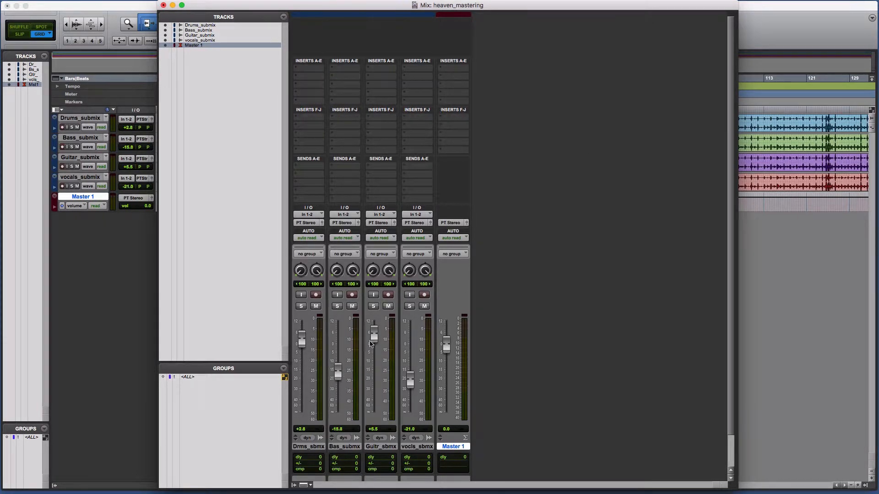
{"action": "left_click_drag", "start_coordinate": [374, 335], "coordinate": [375, 367]}
{"action": "left_click_drag", "start_coordinate": [302, 340], "coordinate": [303, 377]}
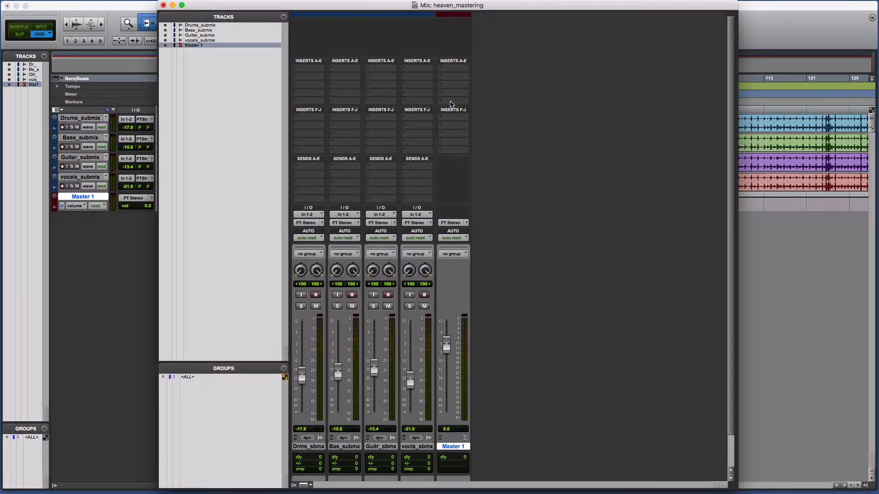
Insert the L2007 (stereo) mastering limiter on Master 1, close its window and move it to insert slot D.
{"action": "left_click", "coordinate": [459, 70]}
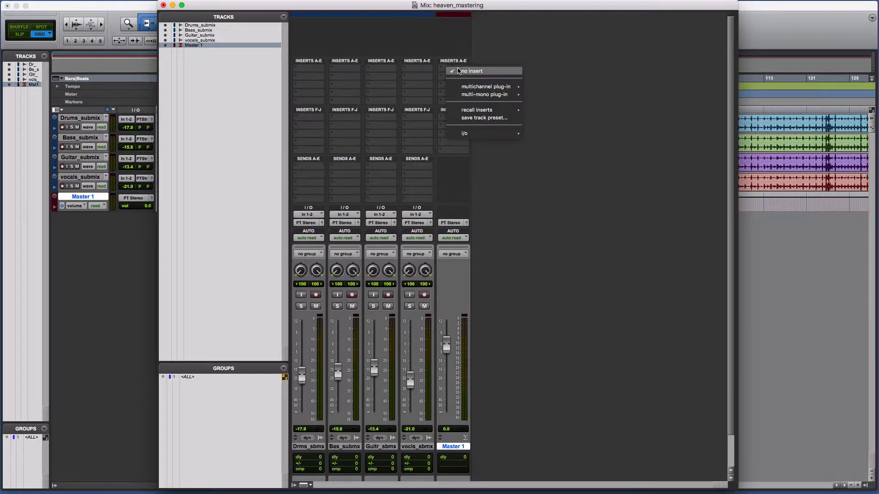
{"action": "mouse_move", "coordinate": [499, 88]}
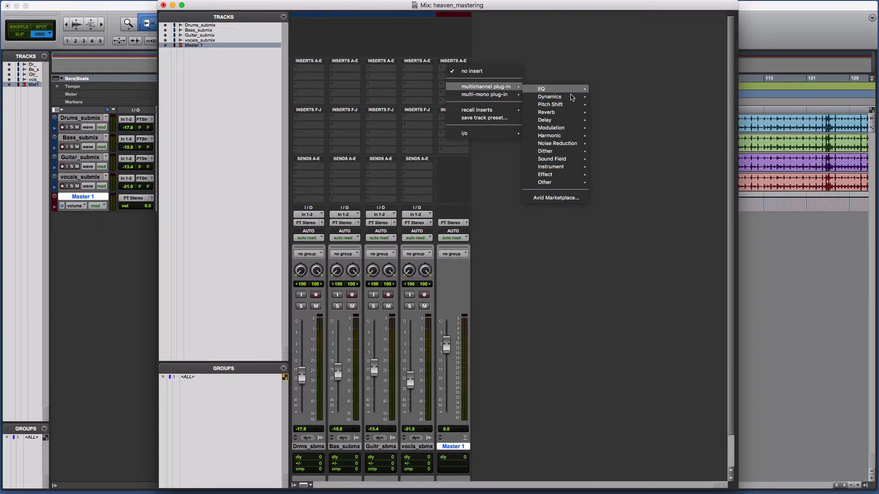
{"action": "mouse_move", "coordinate": [572, 97]}
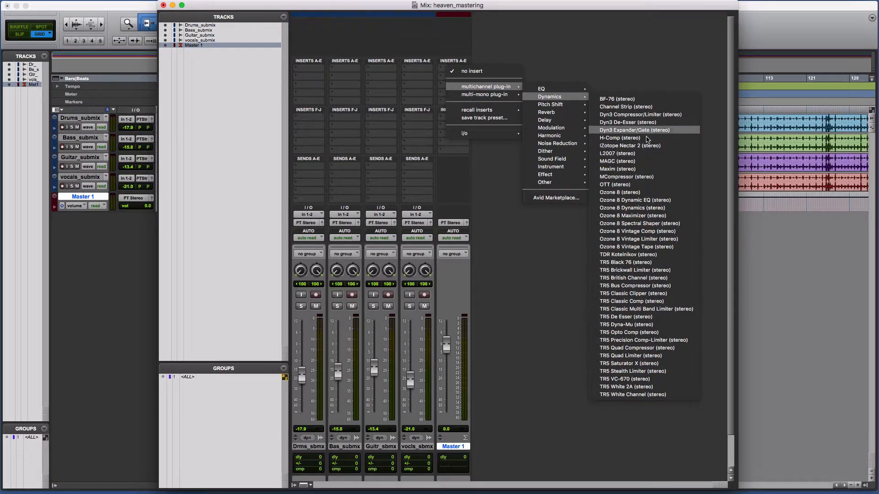
{"action": "left_click", "coordinate": [647, 156]}
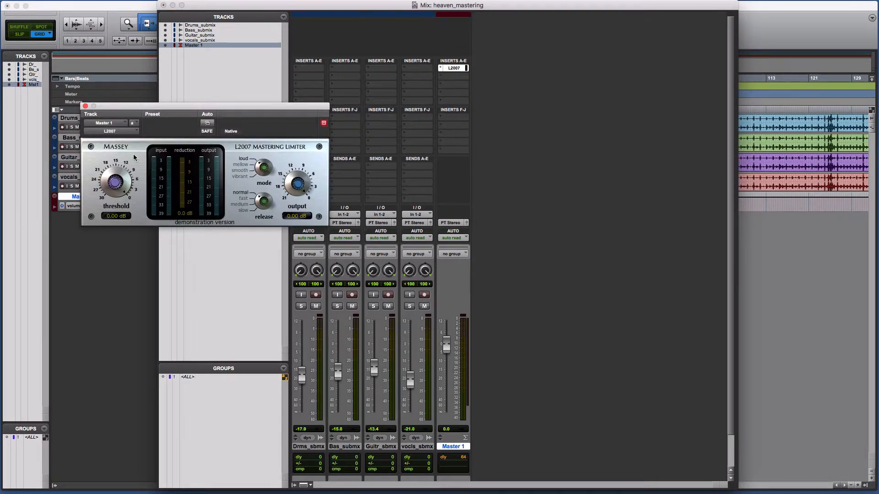
{"action": "left_click", "coordinate": [85, 107]}
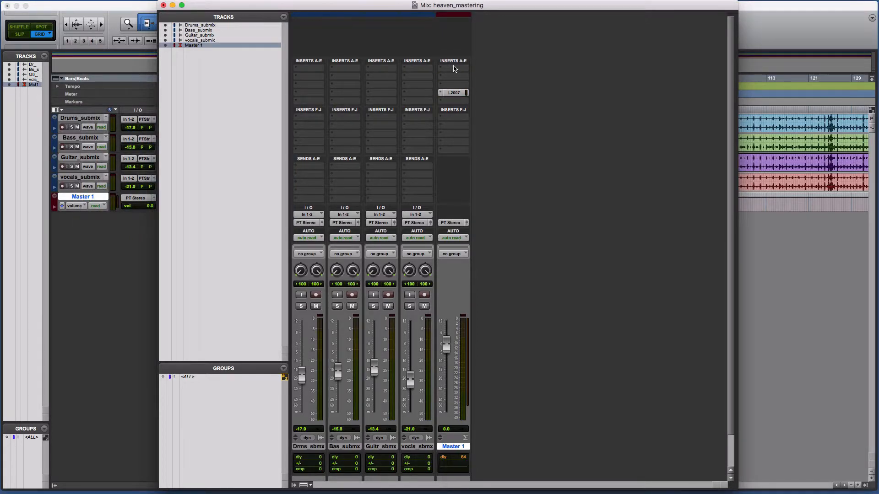
Insert the multichannel Maxim (stereo) dynamics plug-in in Master 1's first insert slot and close its window.
{"action": "left_click", "coordinate": [454, 89]}
{"action": "mouse_move", "coordinate": [463, 87]}
{"action": "mouse_move", "coordinate": [554, 97]}
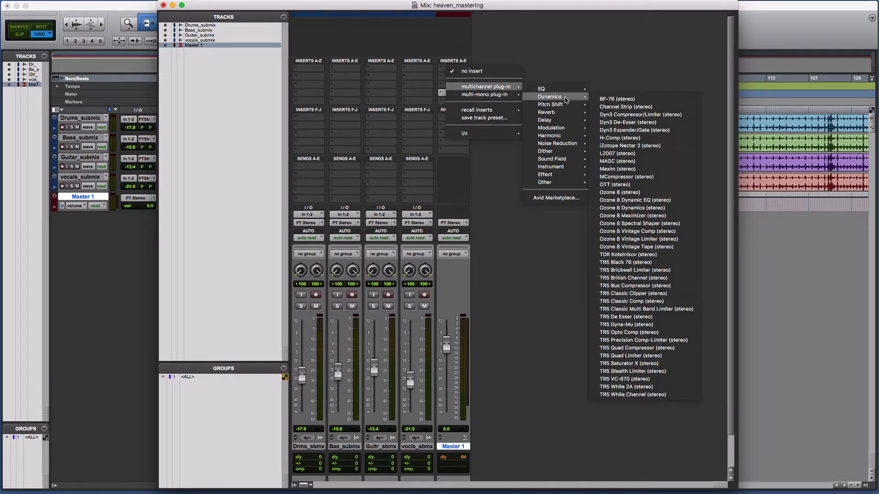
{"action": "left_click", "coordinate": [659, 168]}
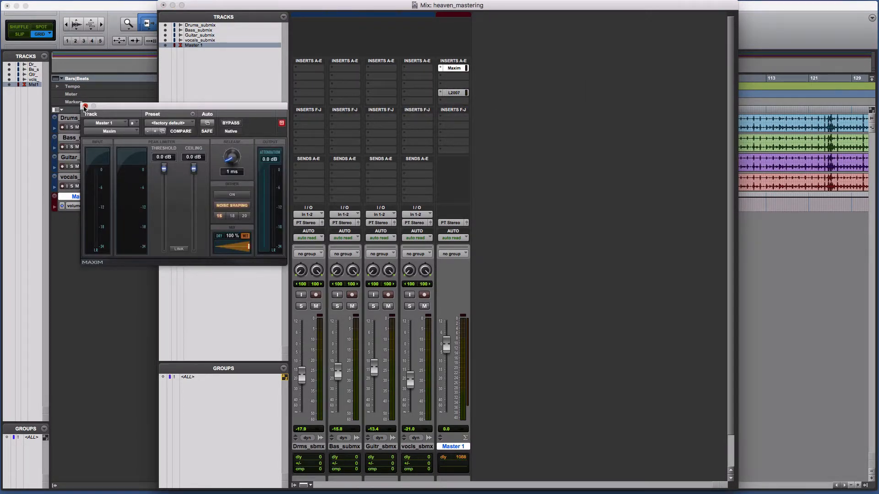
{"action": "left_click", "coordinate": [85, 106]}
Insert the Blue Cat's Liny EQ 5 Dual (stereo) in Master 1's second insert slot and close its window.
{"action": "left_click", "coordinate": [455, 78]}
{"action": "mouse_move", "coordinate": [474, 94]}
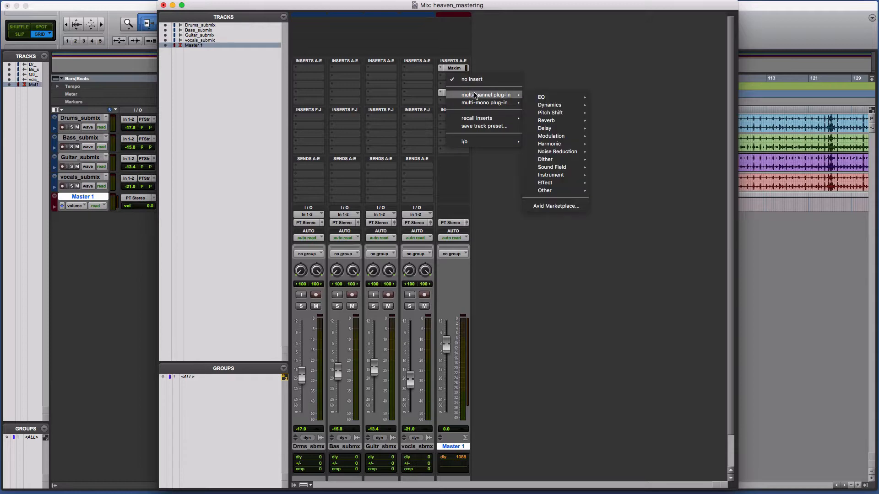
{"action": "mouse_move", "coordinate": [544, 98]}
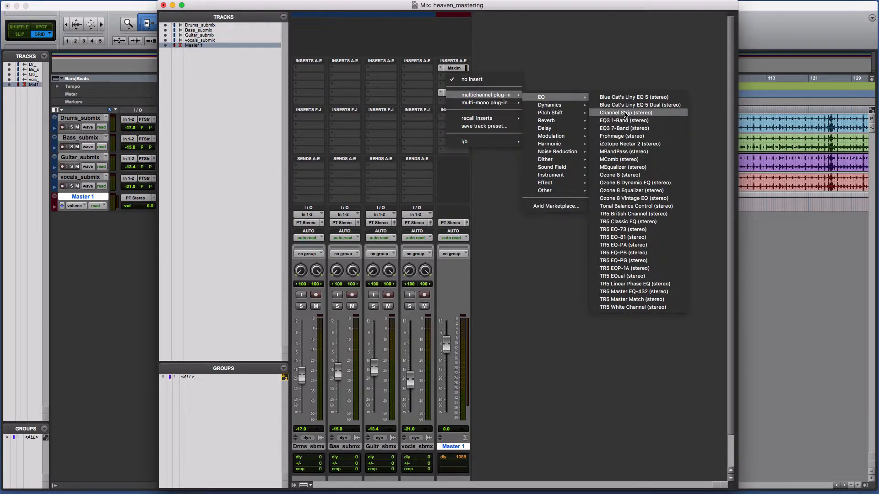
{"action": "left_click", "coordinate": [626, 109]}
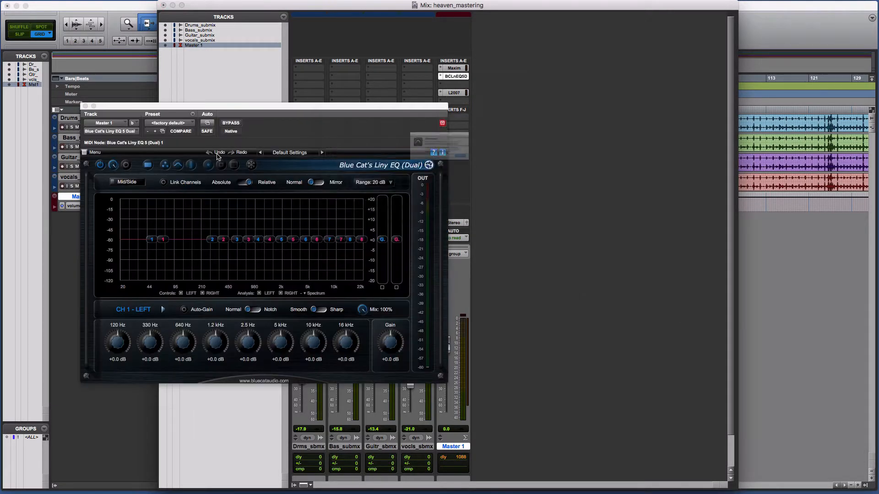
{"action": "left_click", "coordinate": [505, 178]}
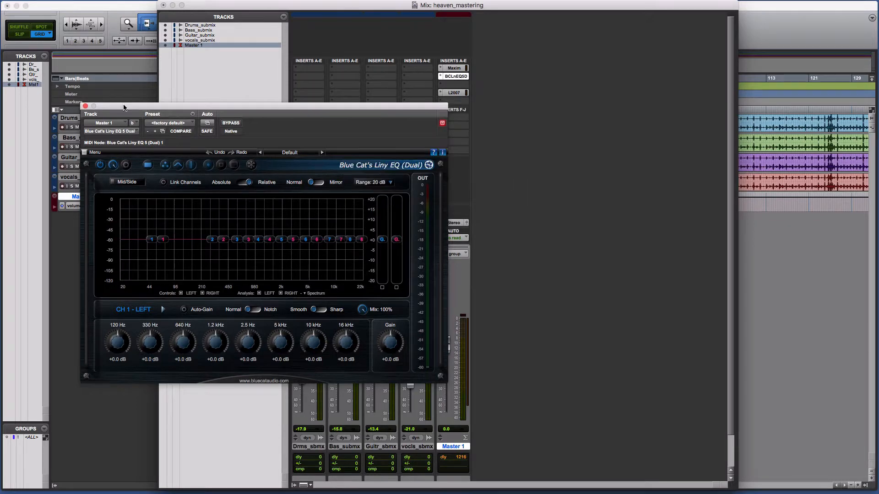
{"action": "left_click", "coordinate": [84, 107]}
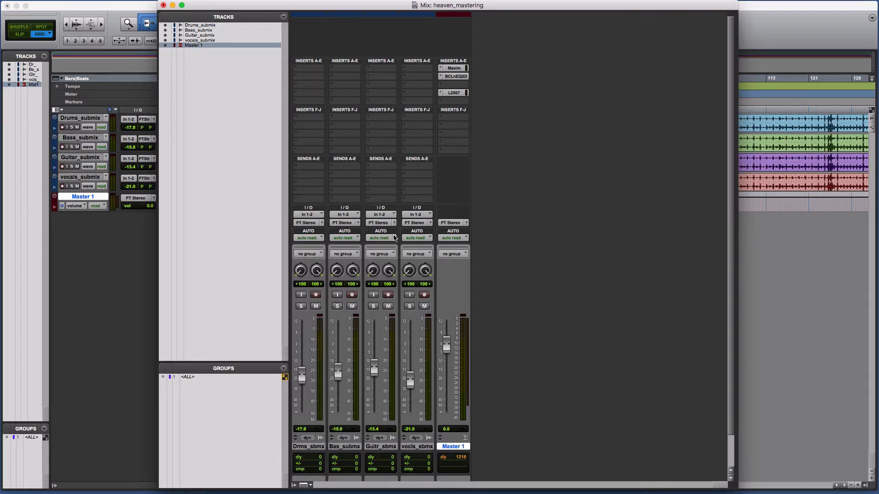
Switch between the Mix and Edit windows of heaven_mastering, ending with the Edit window in front.
{"action": "key", "text": "ctrl+Up"}
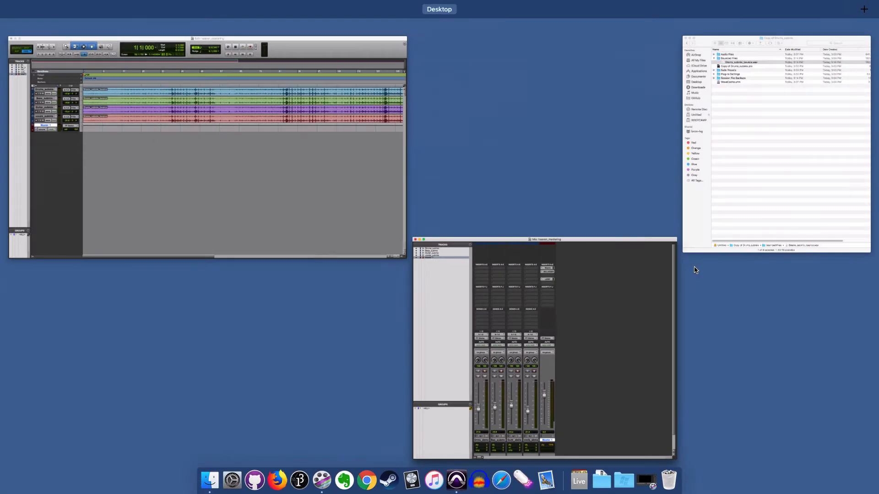
{"action": "left_click", "coordinate": [360, 208]}
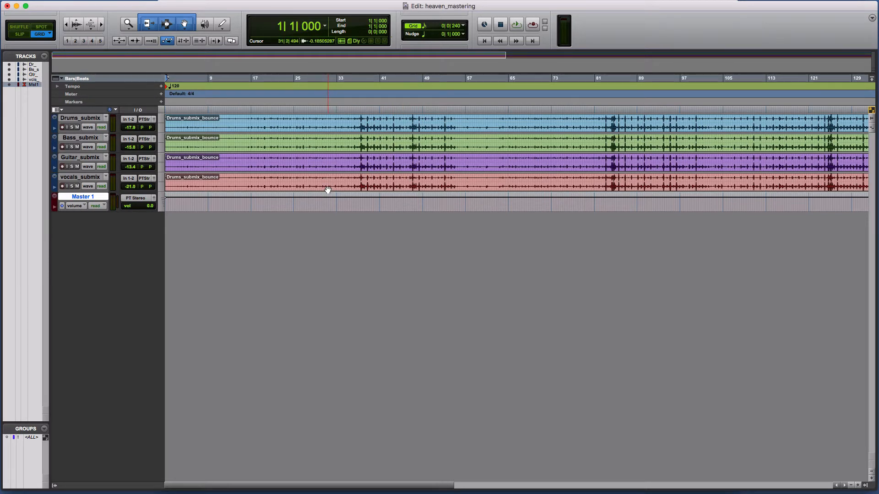
{"action": "key", "text": "ctrl+Up"}
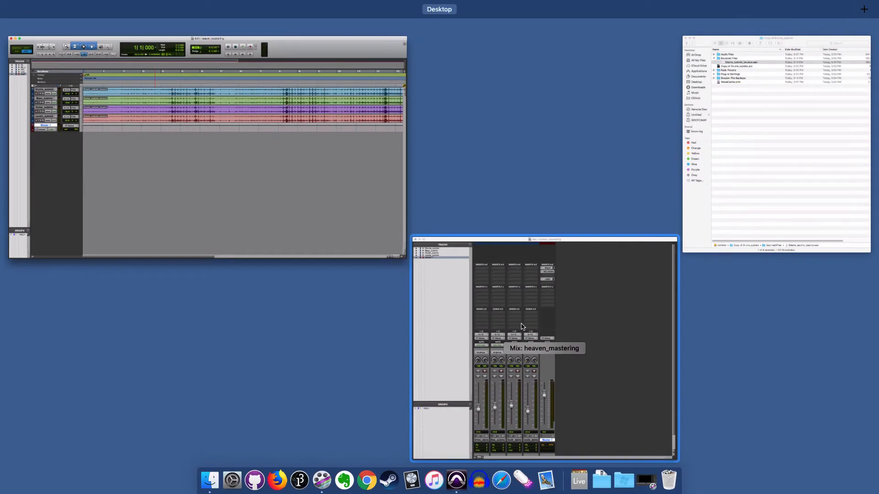
{"action": "left_click", "coordinate": [522, 326]}
{"action": "key", "text": "ctrl+Up"}
{"action": "left_click", "coordinate": [231, 234]}
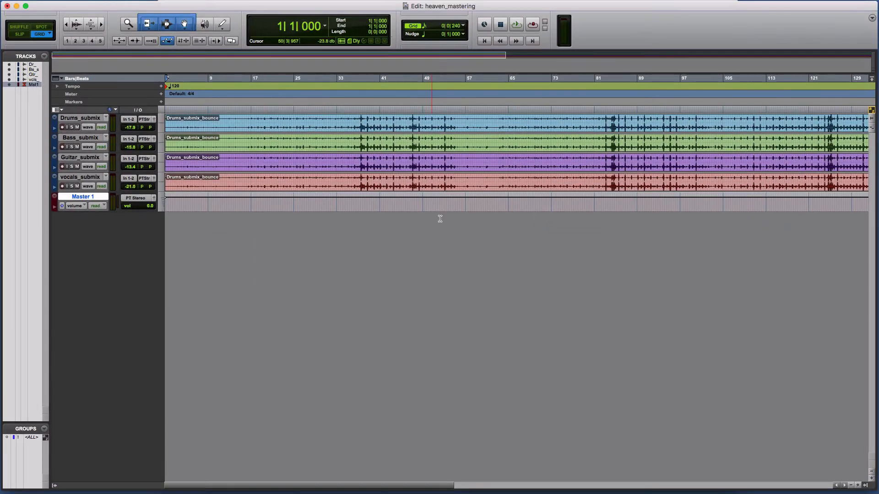